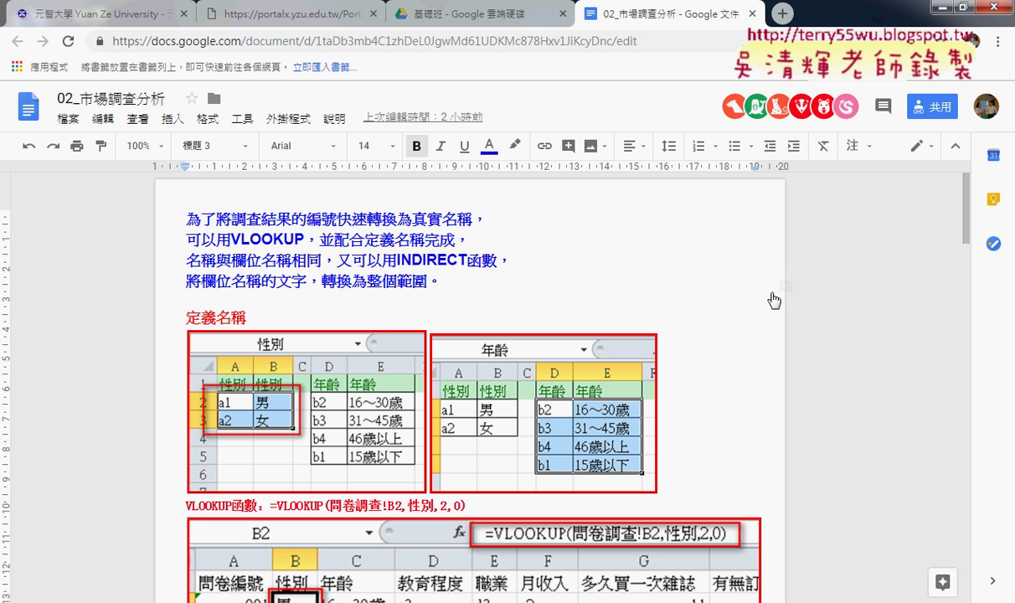
Step: Select the VLOOKUP intro paragraph, then open the 第9次 lesson's YouTube playlist from the course portal
{"action": "left_click_drag", "start_coordinate": [442, 281], "coordinate": [172, 217]}
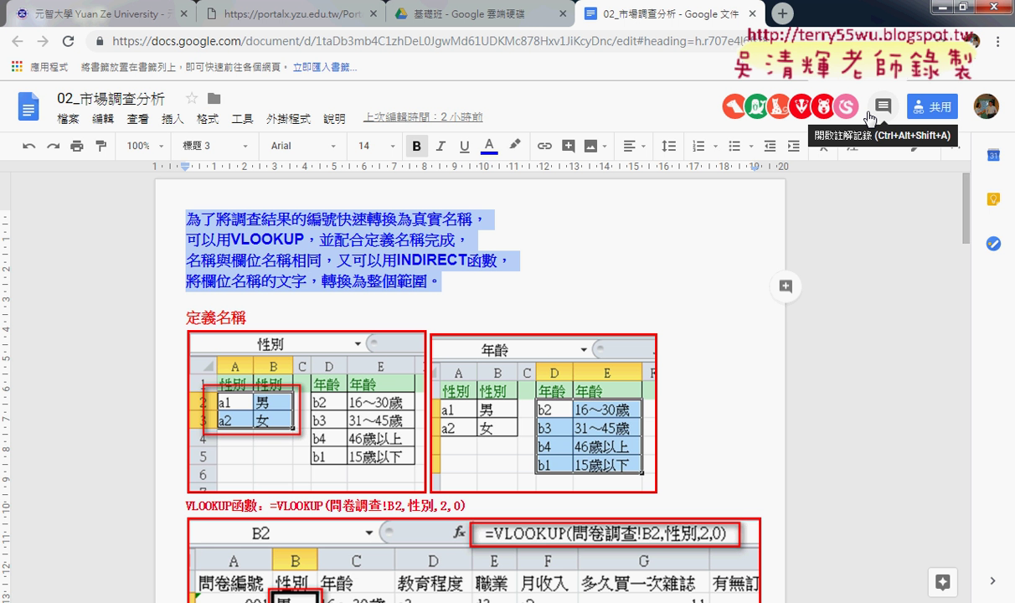
{"action": "left_click", "coordinate": [276, 14]}
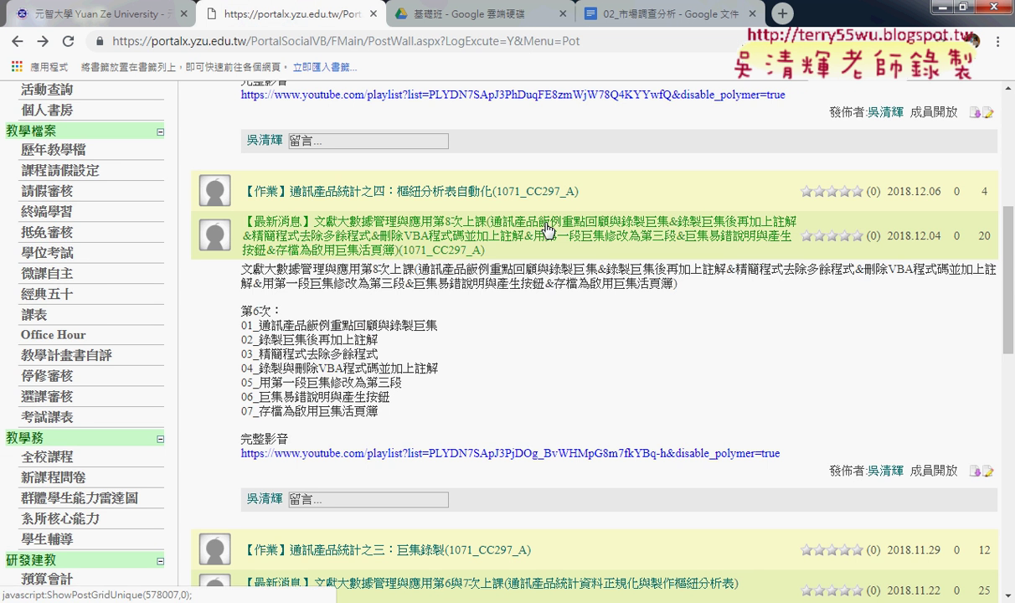
{"action": "scroll", "coordinate": [553, 293], "scroll_direction": "up", "scroll_amount": 4}
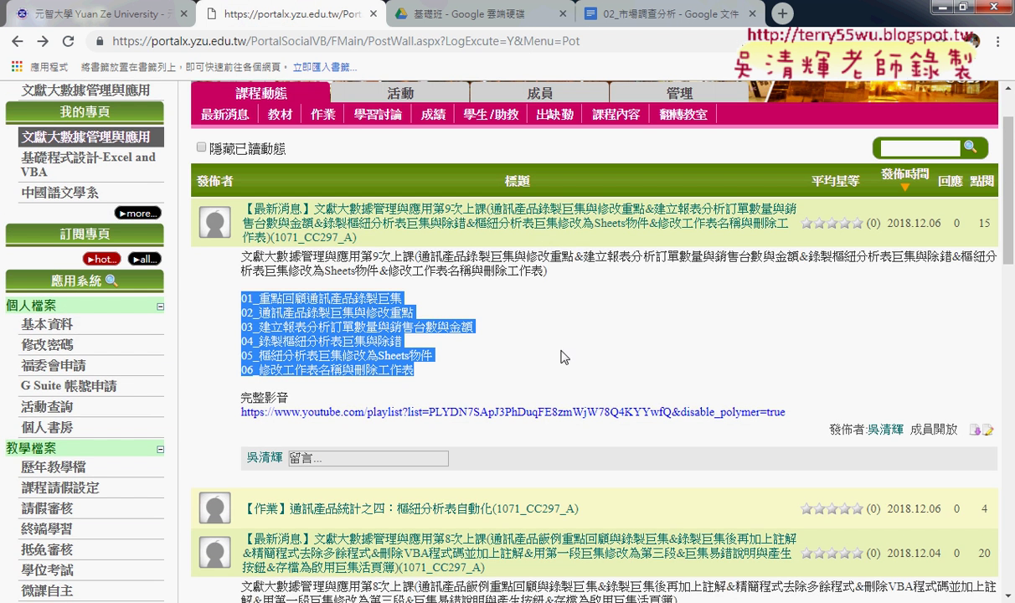
{"action": "left_click", "coordinate": [573, 411]}
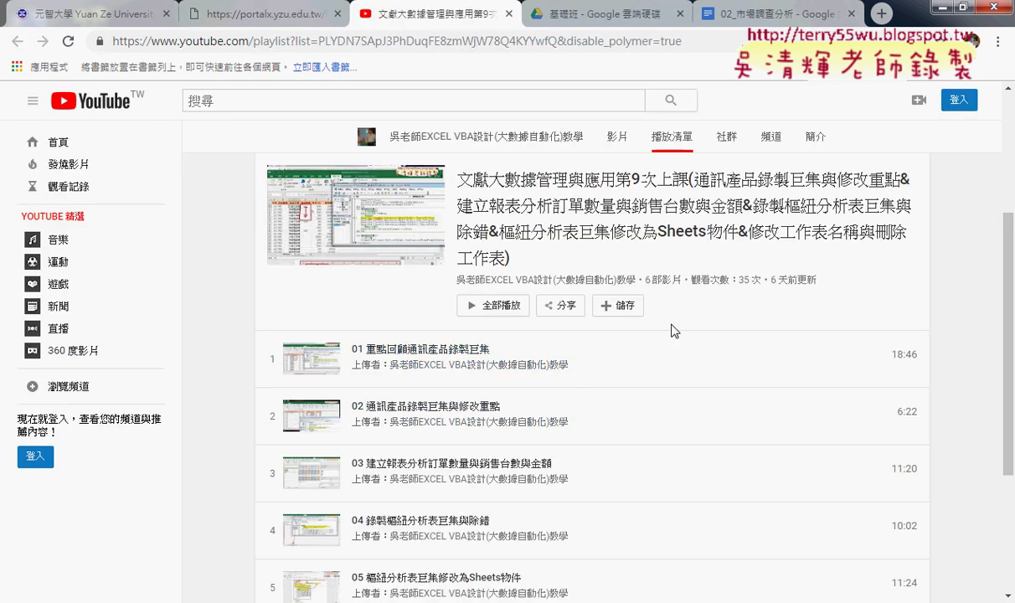
{"action": "double_click", "coordinate": [744, 280]}
Step: Close the YouTube playlist tab and return to the Google Docs notes
{"action": "left_click", "coordinate": [509, 14]}
{"action": "left_click", "coordinate": [547, 12]}
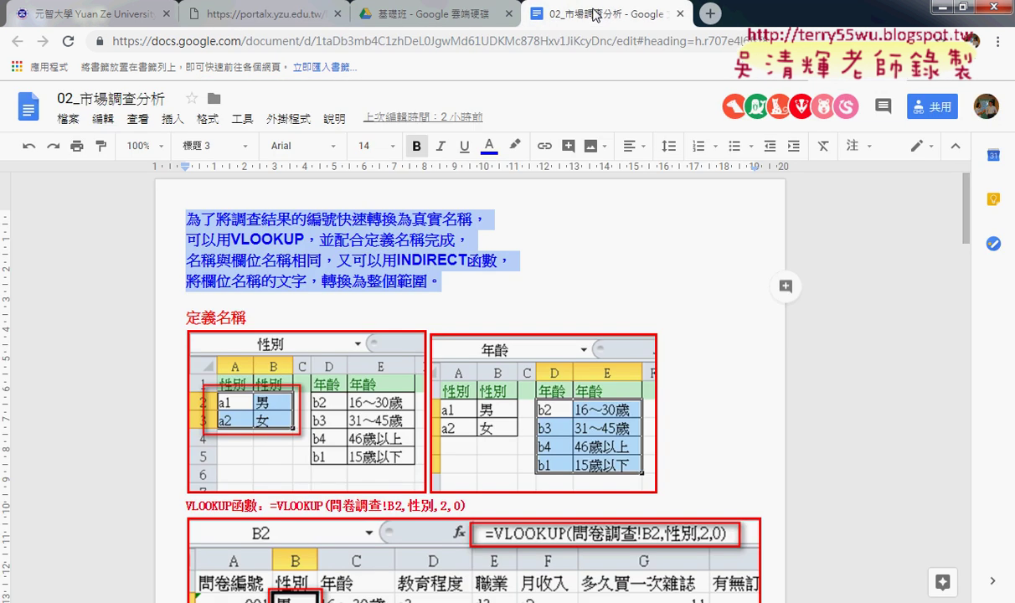
{"action": "left_click", "coordinate": [392, 266]}
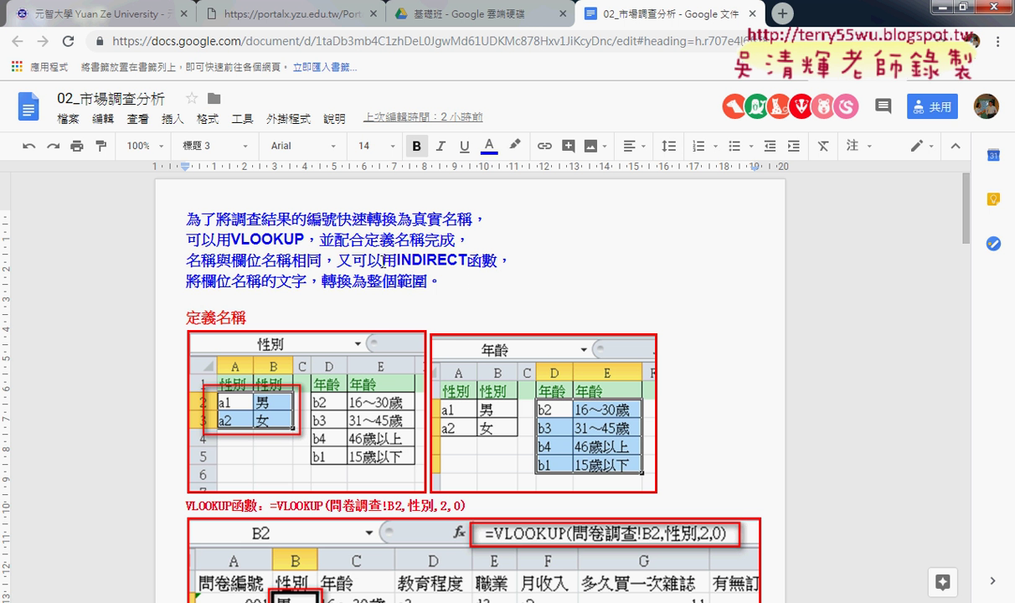
Step: Highlight 用VLOOKUP, 定義名稱 and 用INDIRECT函數 in yellow
{"action": "left_click_drag", "start_coordinate": [204, 239], "coordinate": [293, 239]}
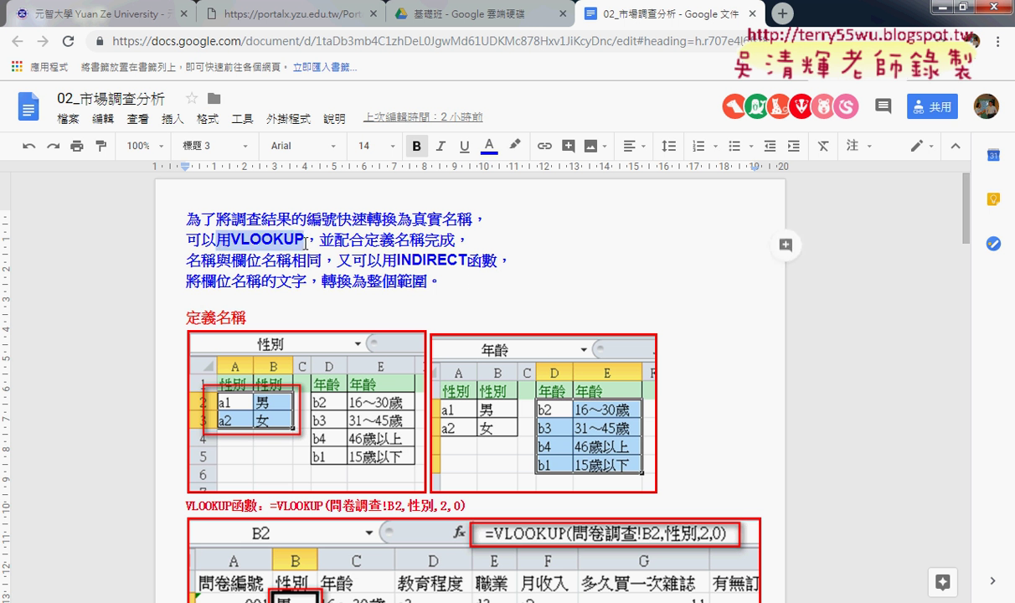
{"action": "left_click", "coordinate": [517, 149]}
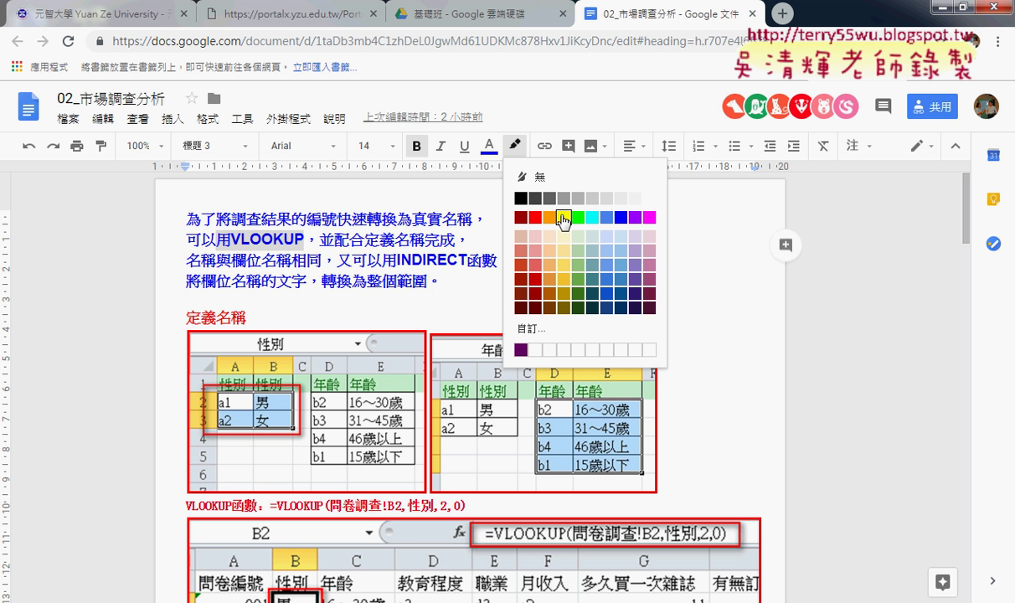
{"action": "left_click", "coordinate": [564, 217]}
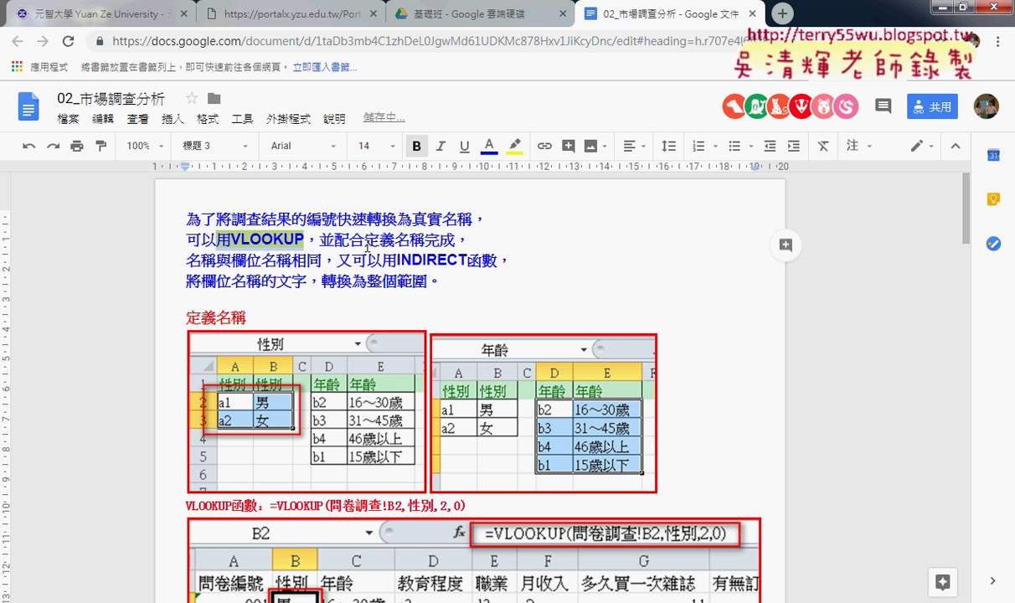
{"action": "left_click_drag", "start_coordinate": [345, 239], "coordinate": [403, 239]}
{"action": "left_click", "coordinate": [515, 145]}
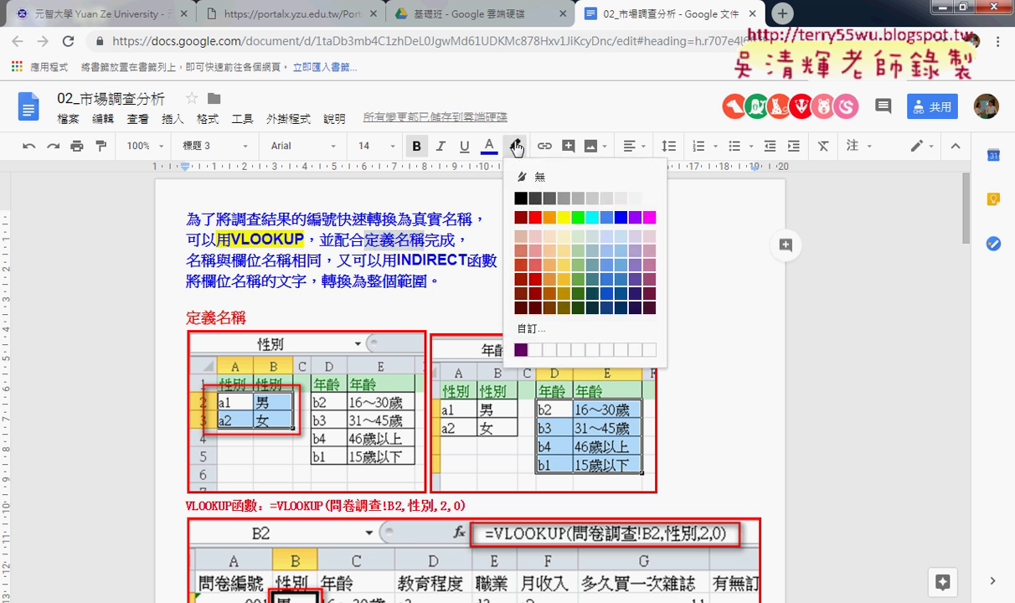
{"action": "left_click", "coordinate": [565, 218]}
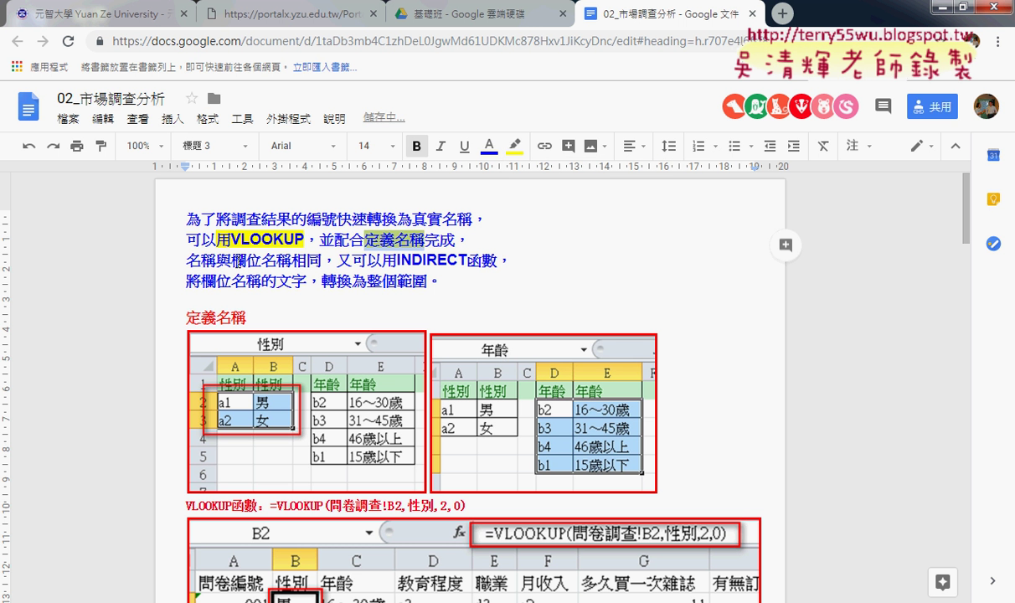
{"action": "left_click_drag", "start_coordinate": [381, 259], "coordinate": [497, 260]}
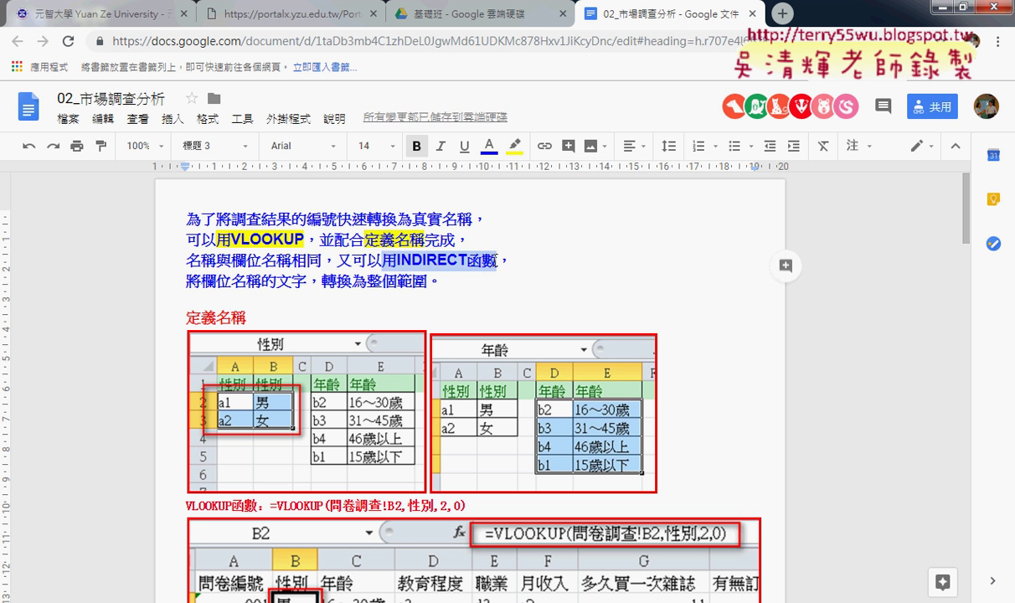
{"action": "left_click", "coordinate": [515, 145]}
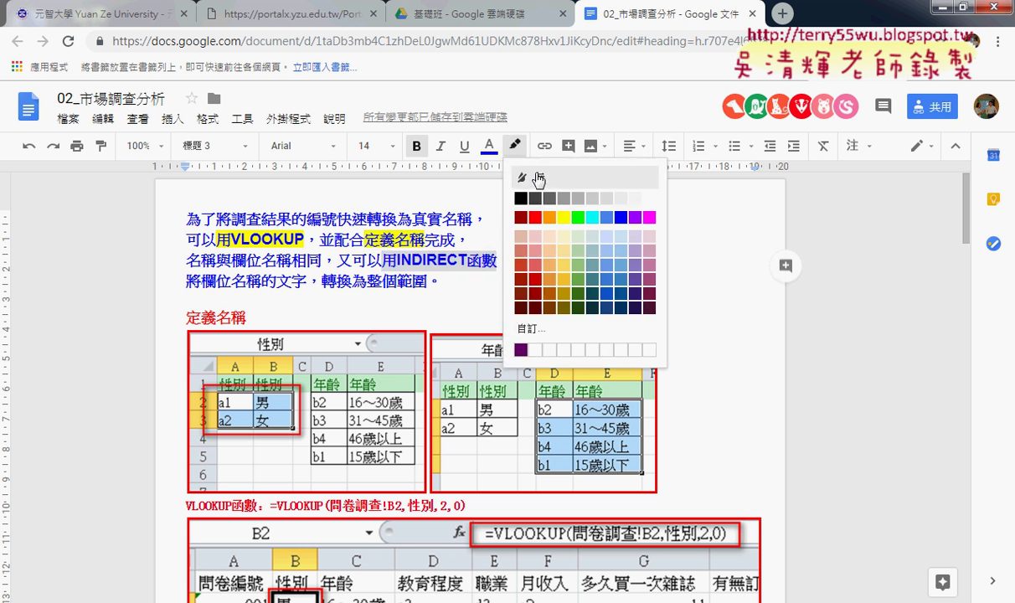
{"action": "left_click", "coordinate": [562, 220]}
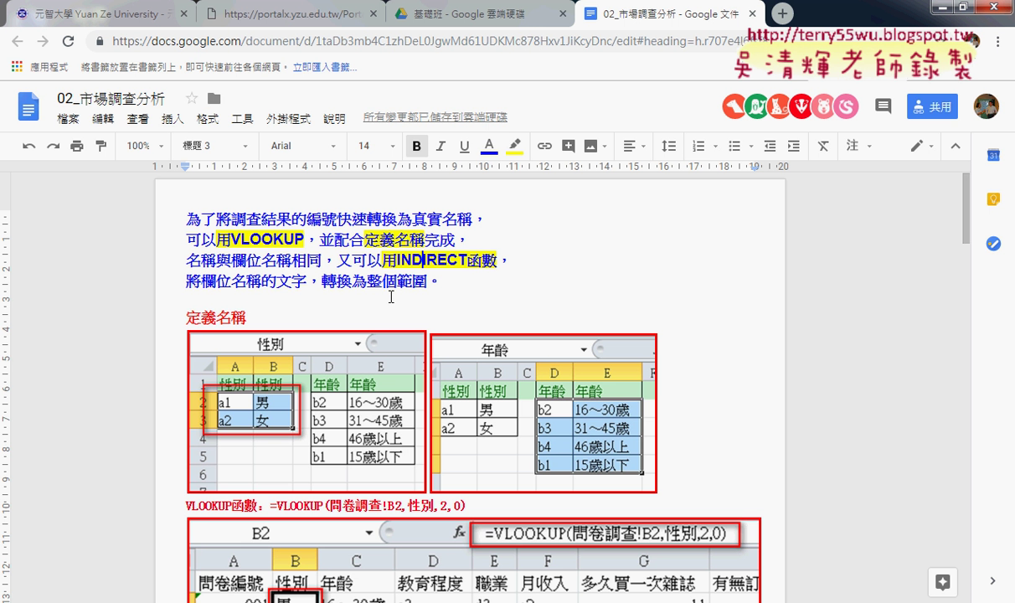
Step: Minimize Chrome and bring up both Excel workbooks, showing 問卷調查01OK.xlsm's 問卷調查(巨集) sheet
{"action": "left_click", "coordinate": [944, 7]}
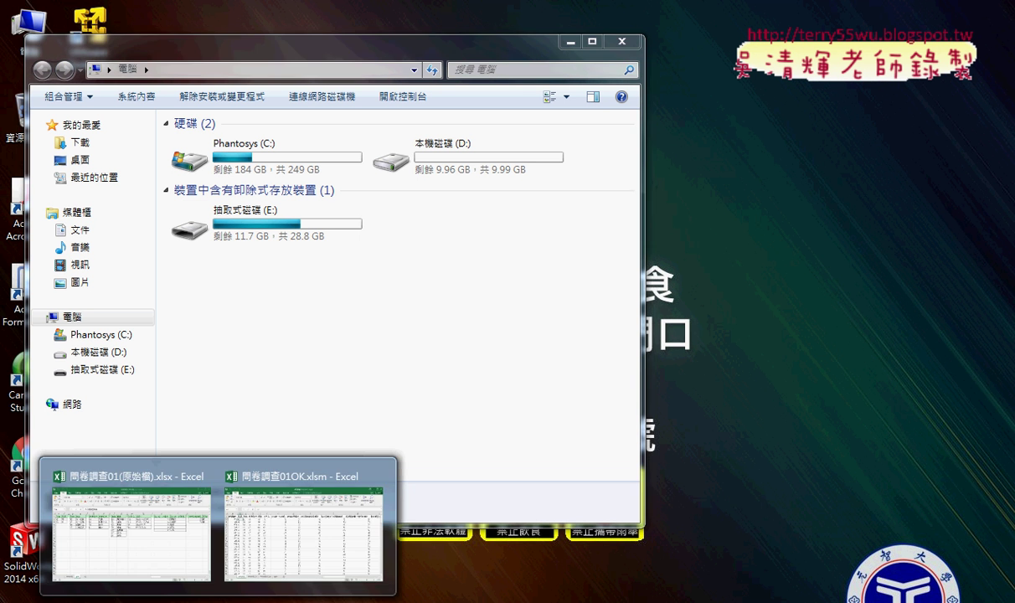
{"action": "left_click", "coordinate": [144, 536]}
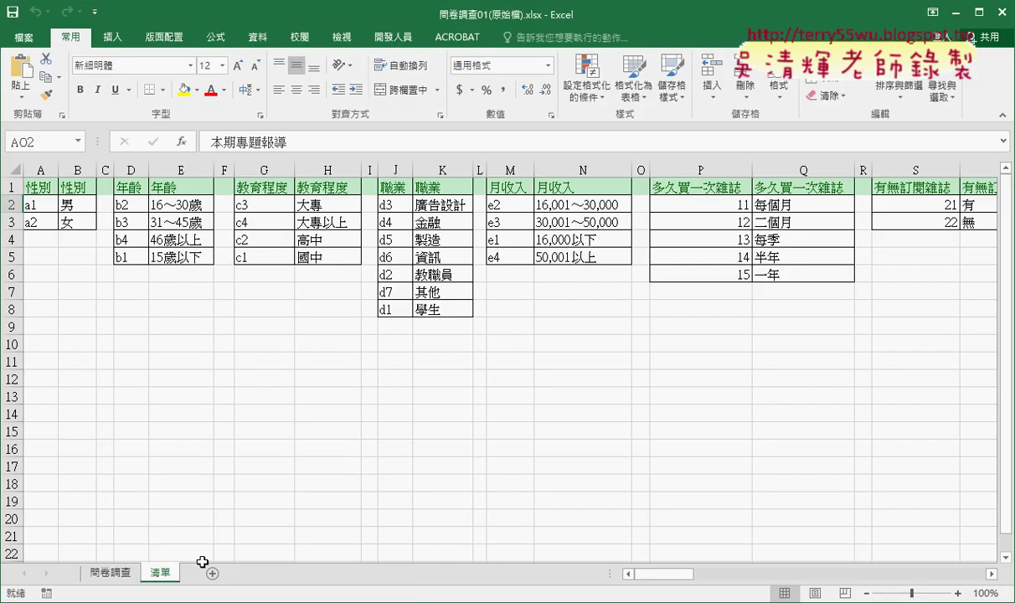
{"action": "left_click", "coordinate": [311, 553]}
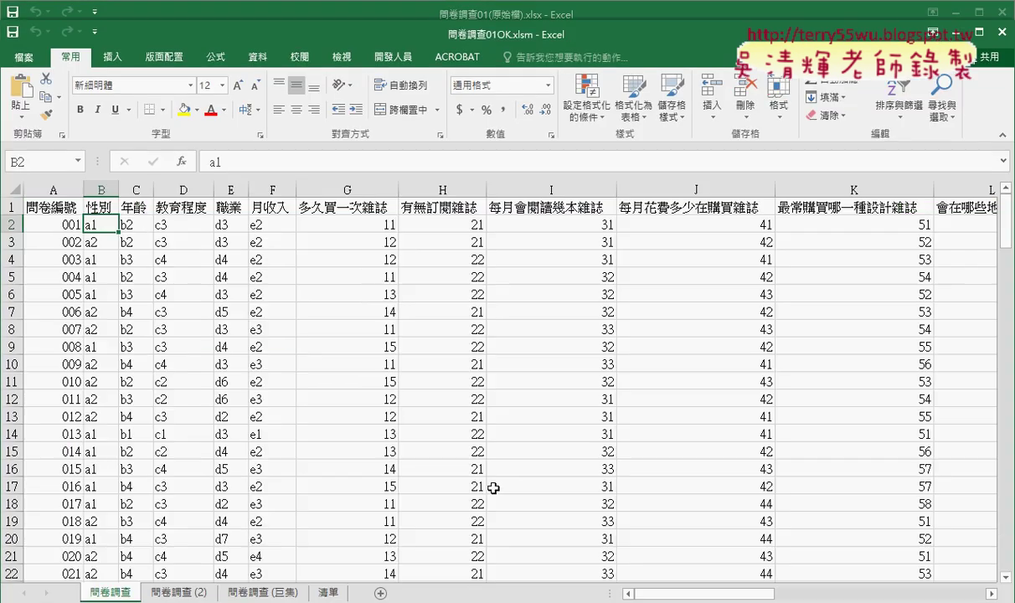
{"action": "left_click", "coordinate": [261, 592]}
Step: Demonstrate the macro by filling the survey table with 問卷調查巨集 and clearing it, twice
{"action": "left_click", "coordinate": [702, 243]}
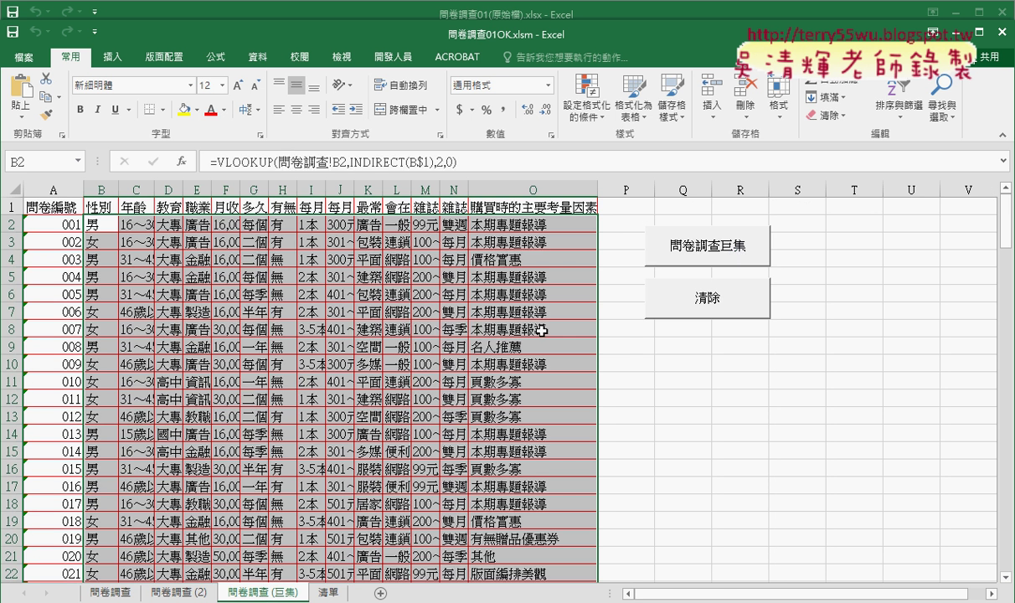
{"action": "left_click", "coordinate": [659, 293]}
{"action": "left_click", "coordinate": [692, 249]}
{"action": "left_click", "coordinate": [711, 294]}
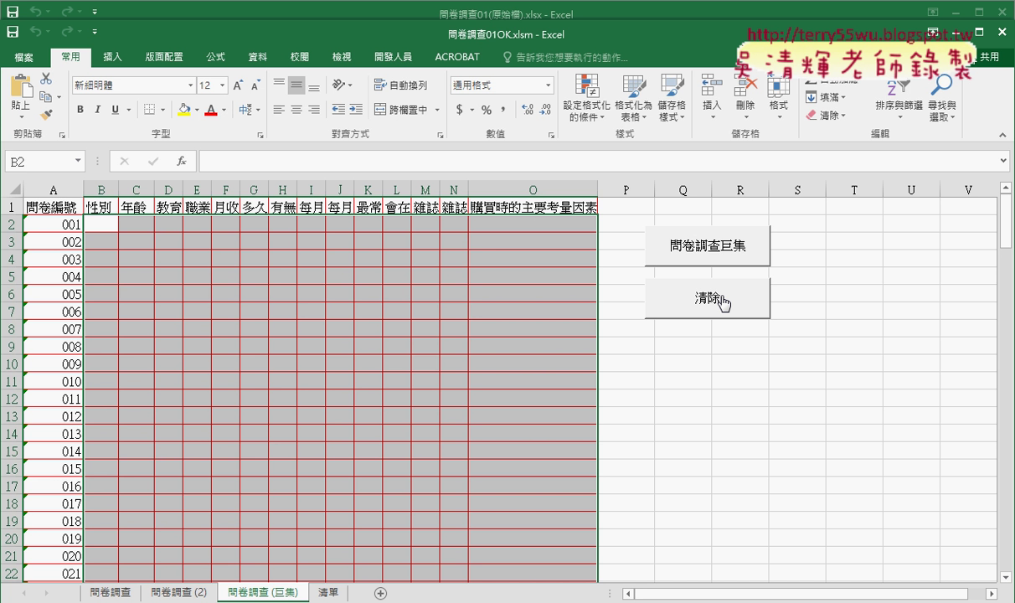
Step: Run 問卷調查巨集, clear, run it again, then minimize the 問卷調查01OK.xlsm window
{"action": "left_click", "coordinate": [710, 260]}
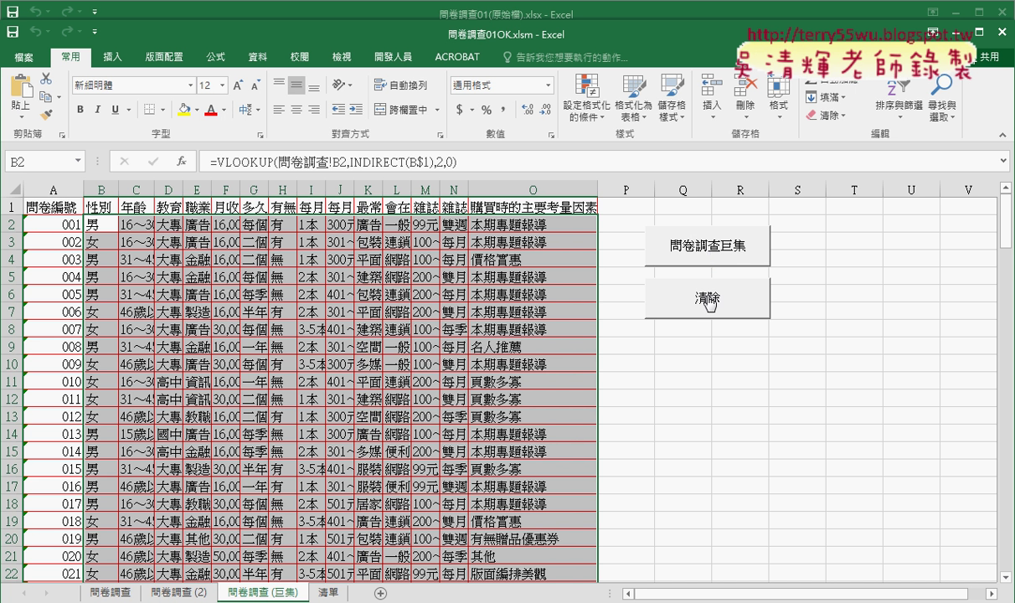
{"action": "left_click", "coordinate": [709, 295]}
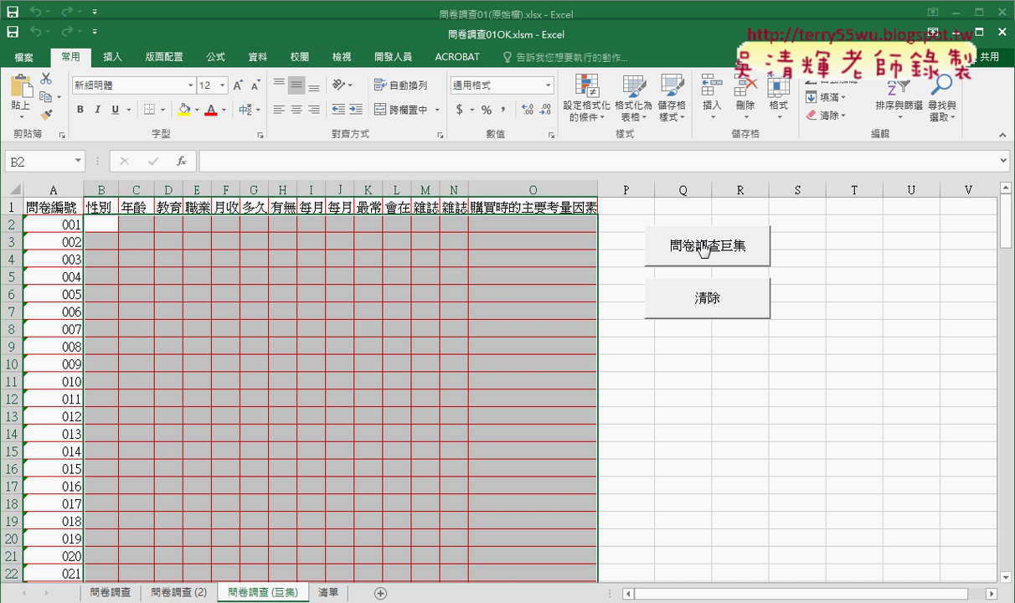
{"action": "left_click", "coordinate": [705, 250]}
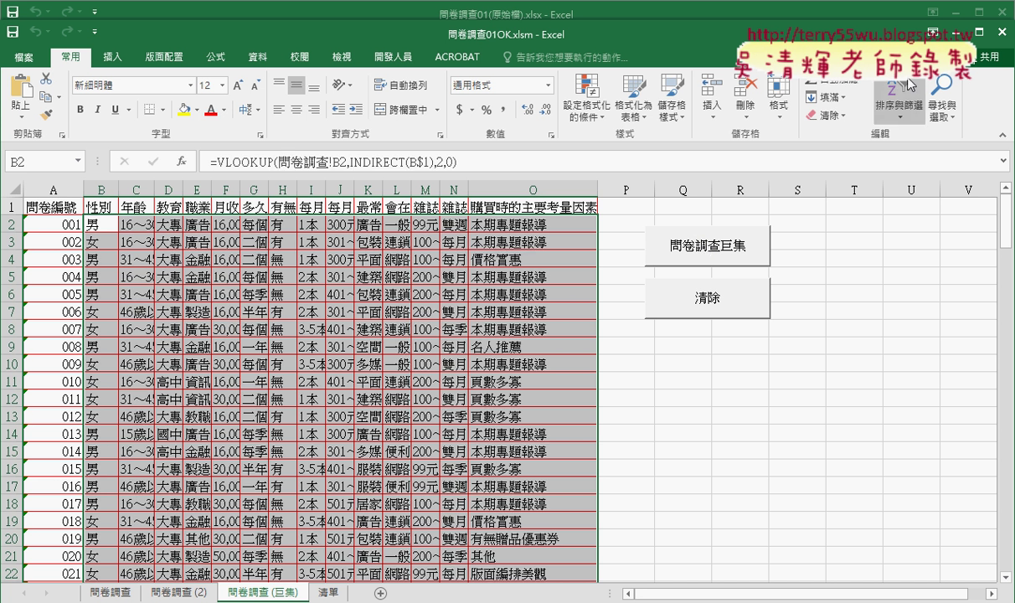
{"action": "left_click", "coordinate": [906, 31]}
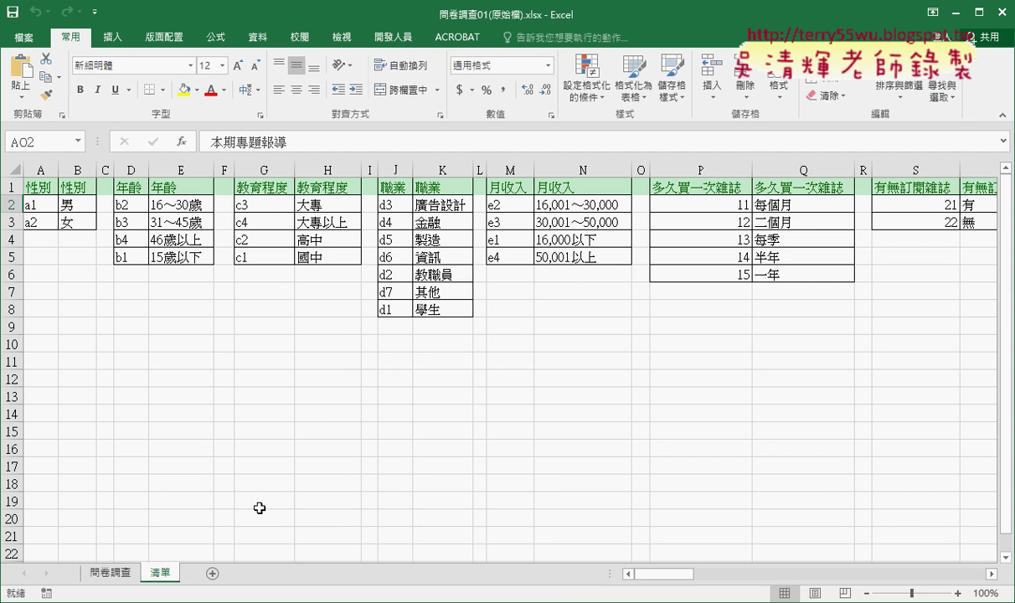
{"action": "left_click", "coordinate": [111, 573]}
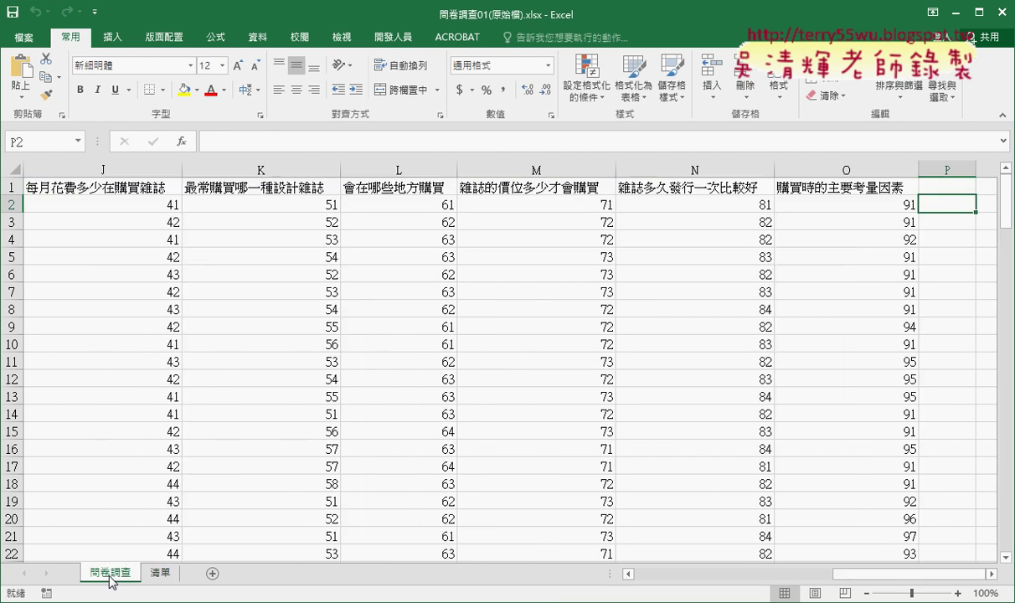
{"action": "left_click_drag", "start_coordinate": [884, 580], "coordinate": [686, 579]}
{"action": "left_click", "coordinate": [103, 171]}
{"action": "left_click_drag", "start_coordinate": [104, 173], "coordinate": [901, 208]}
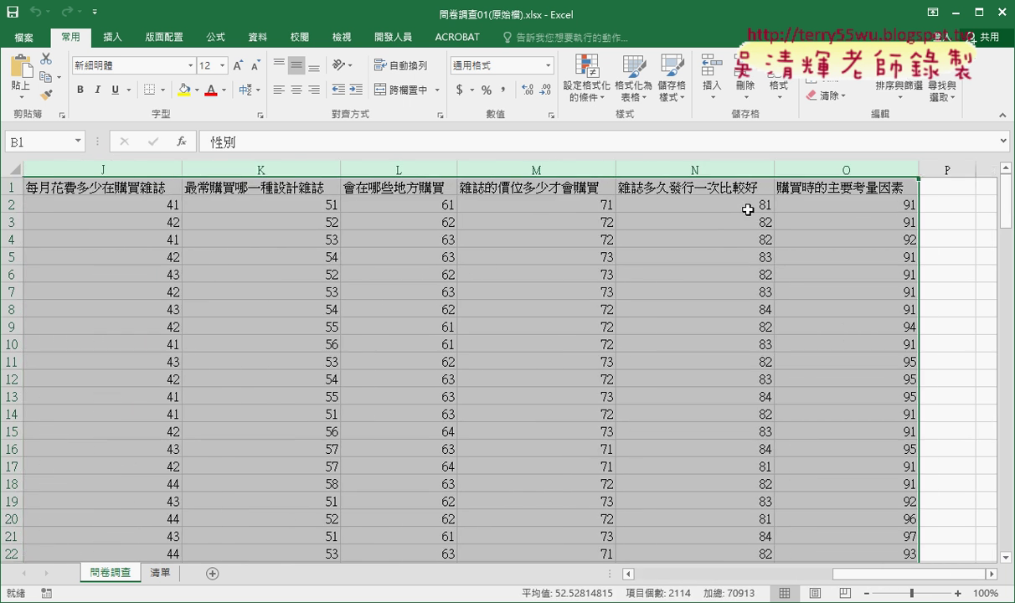
{"action": "left_click", "coordinate": [160, 573]}
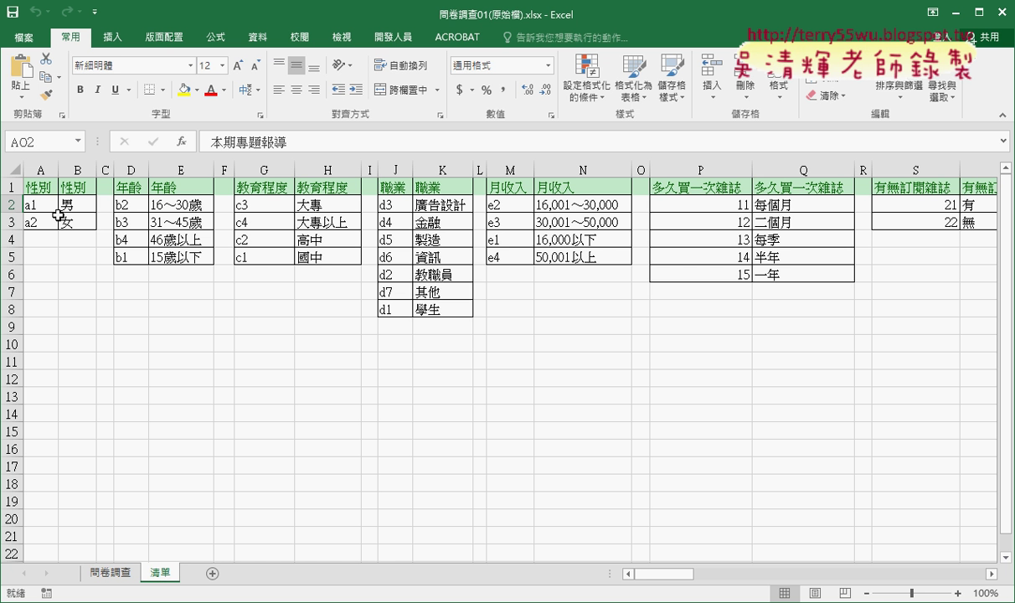
{"action": "left_click", "coordinate": [132, 574]}
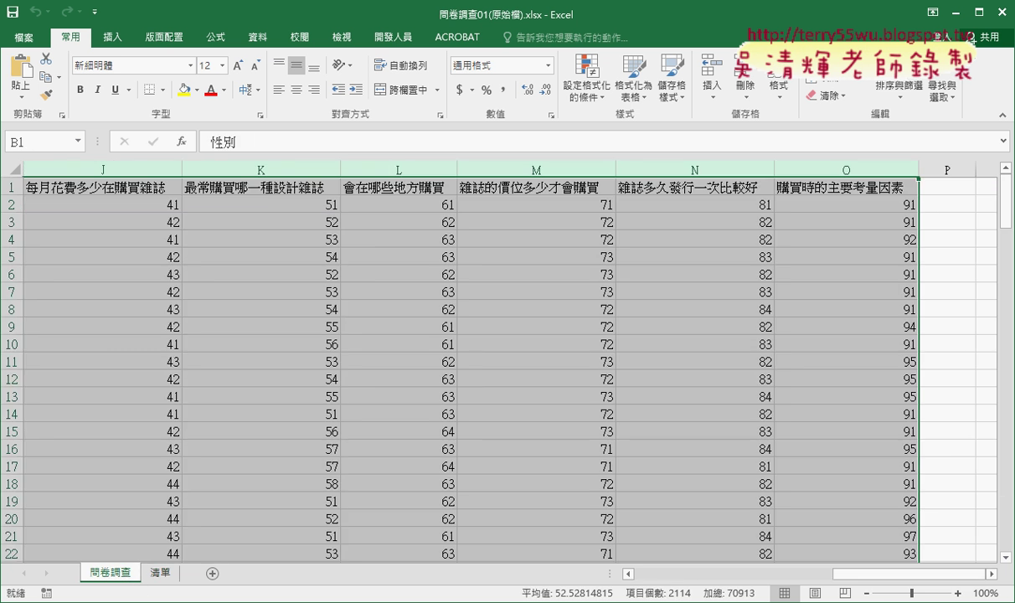
{"action": "left_click_drag", "start_coordinate": [847, 574], "coordinate": [645, 574]}
{"action": "left_click", "coordinate": [137, 170]}
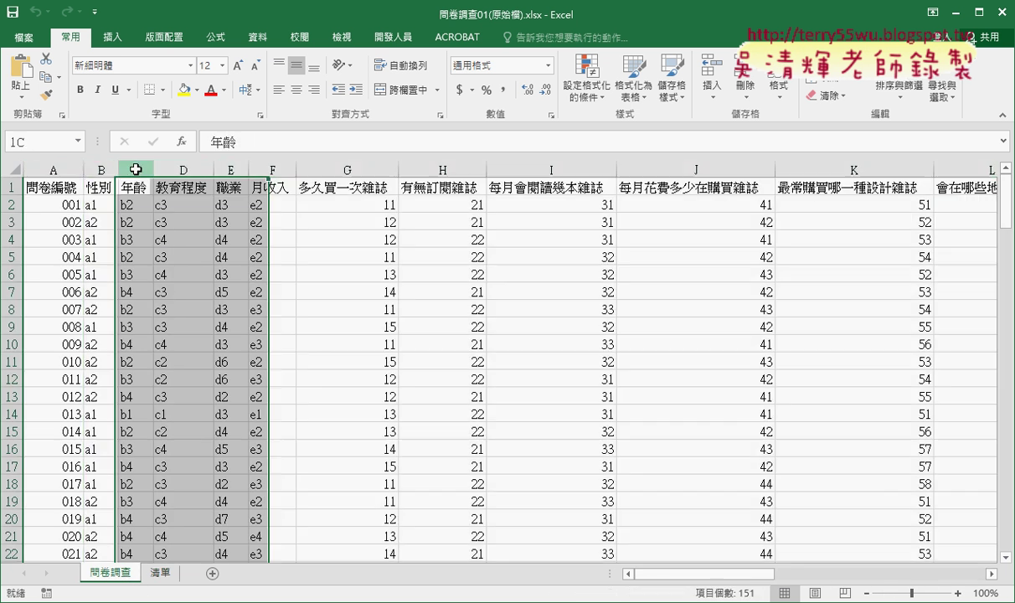
{"action": "right_click", "coordinate": [138, 170]}
{"action": "left_click", "coordinate": [179, 335]}
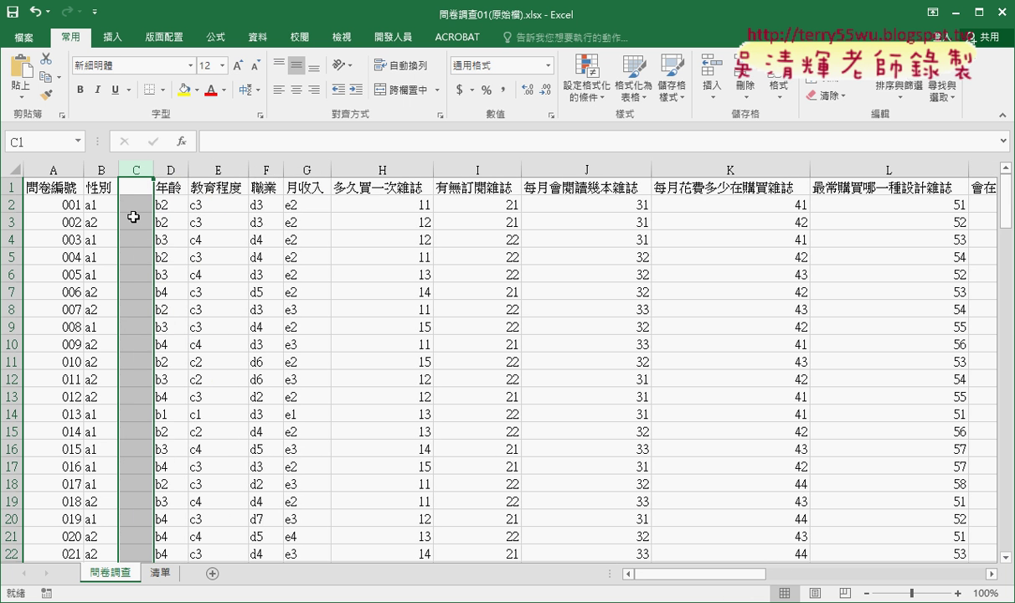
{"action": "left_click", "coordinate": [100, 205]}
{"action": "left_click", "coordinate": [135, 205]}
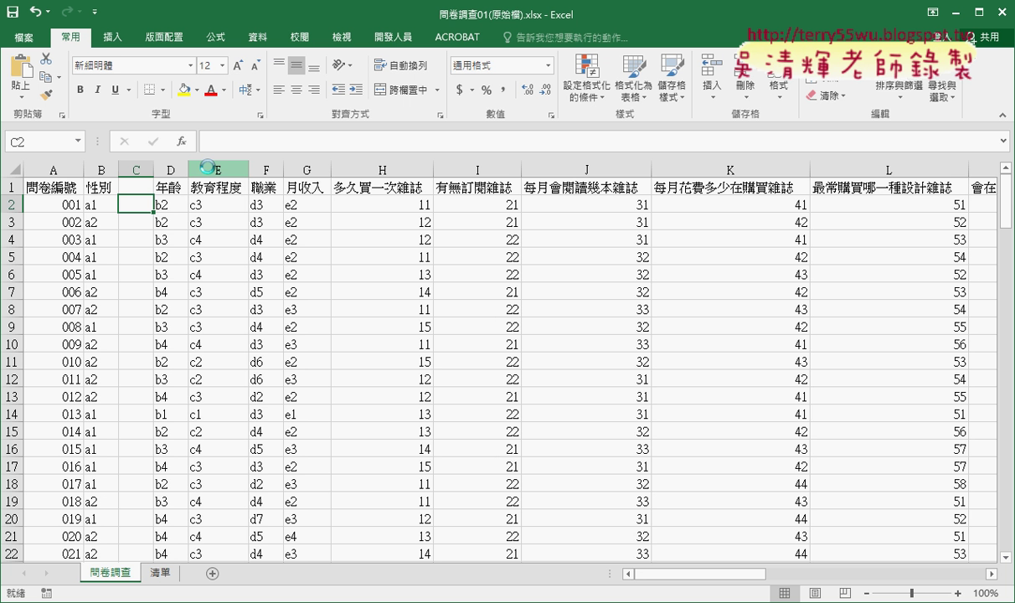
{"action": "key", "text": "ctrl+z"}
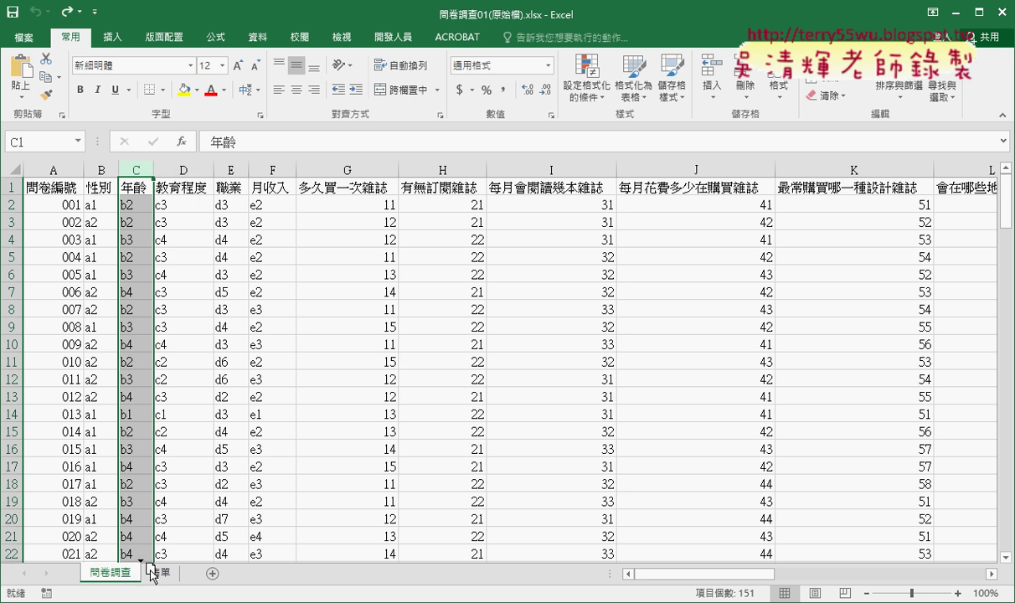
Step: Ctrl-drag the 問卷調查 tab to create 問卷調查 (2) before 清單, comparing it with the original
{"action": "left_click_drag", "start_coordinate": [118, 576], "coordinate": [164, 578]}
{"action": "left_click_drag", "start_coordinate": [162, 576], "coordinate": [163, 577]}
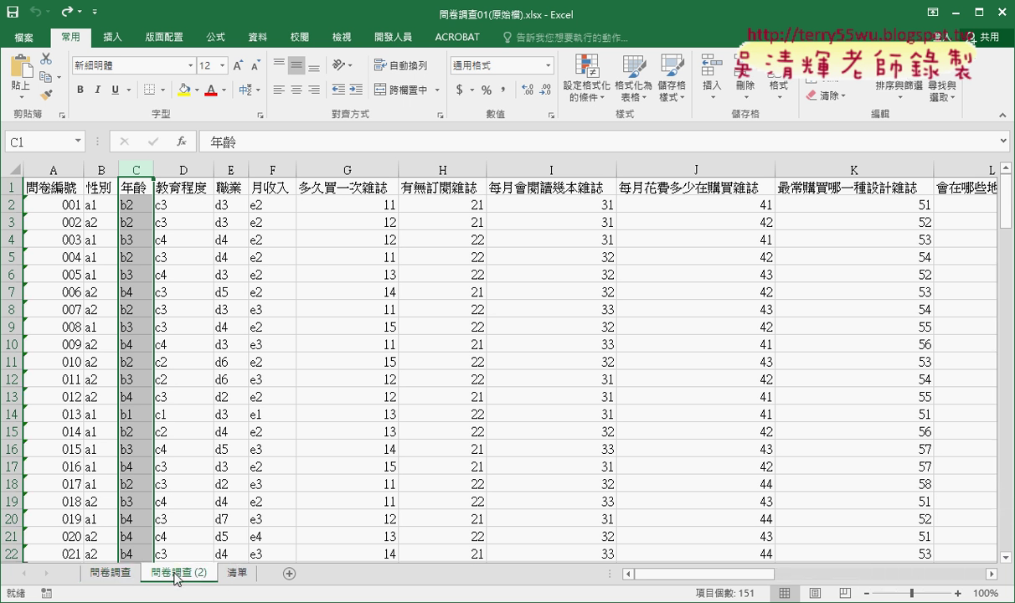
{"action": "left_click", "coordinate": [118, 574]}
{"action": "left_click", "coordinate": [168, 574]}
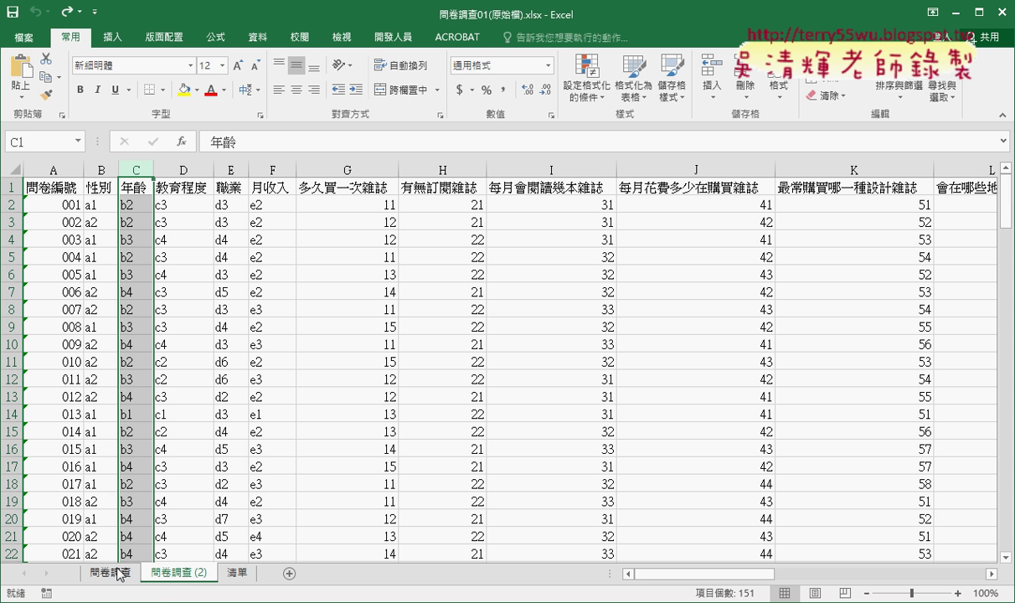
{"action": "left_click", "coordinate": [163, 575]}
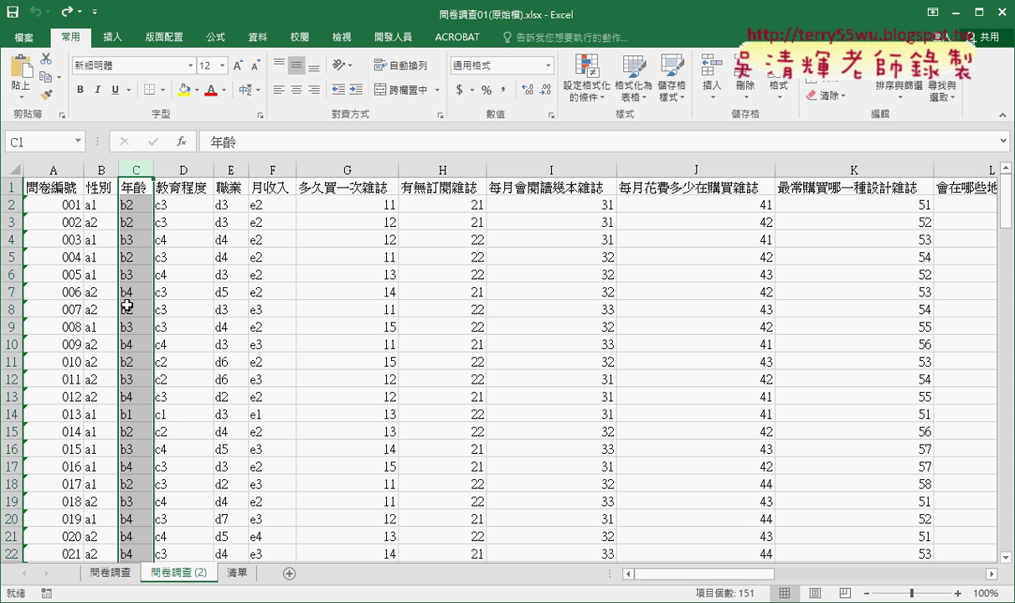
Step: On 問卷調查 (2), clear all coded answers from B2 through column O and the last survey row
{"action": "left_click", "coordinate": [101, 204]}
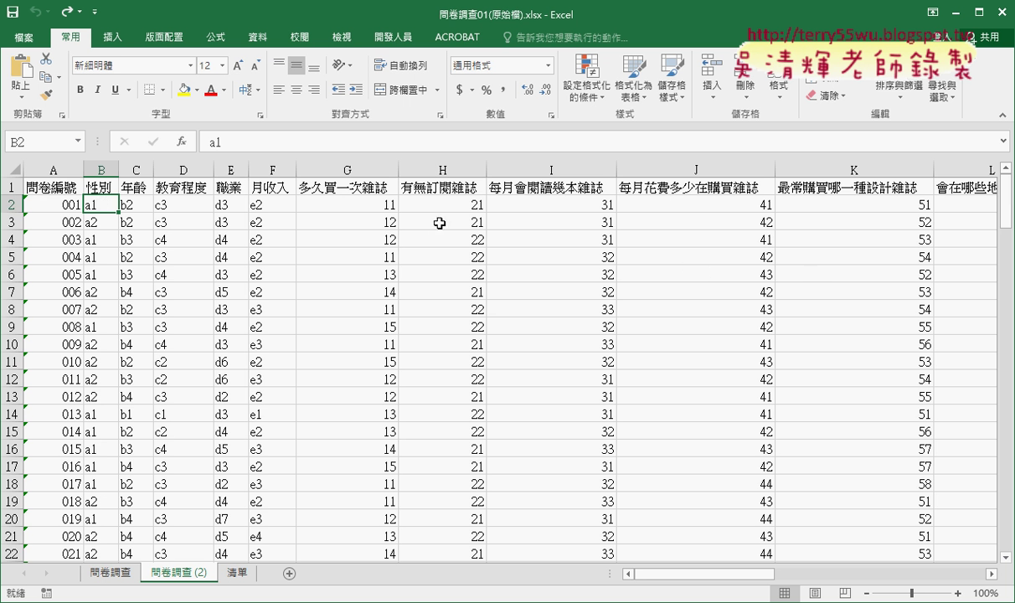
{"action": "key", "text": "ctrl+shift+Right"}
{"action": "key", "text": "ctrl+shift+Down"}
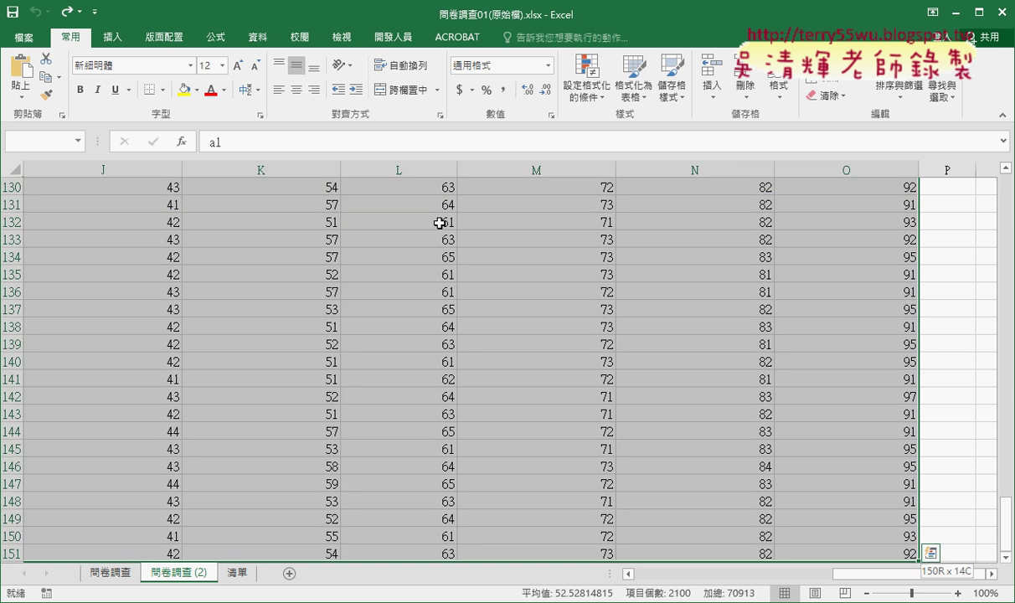
{"action": "key", "text": "ctrl+BackSpace"}
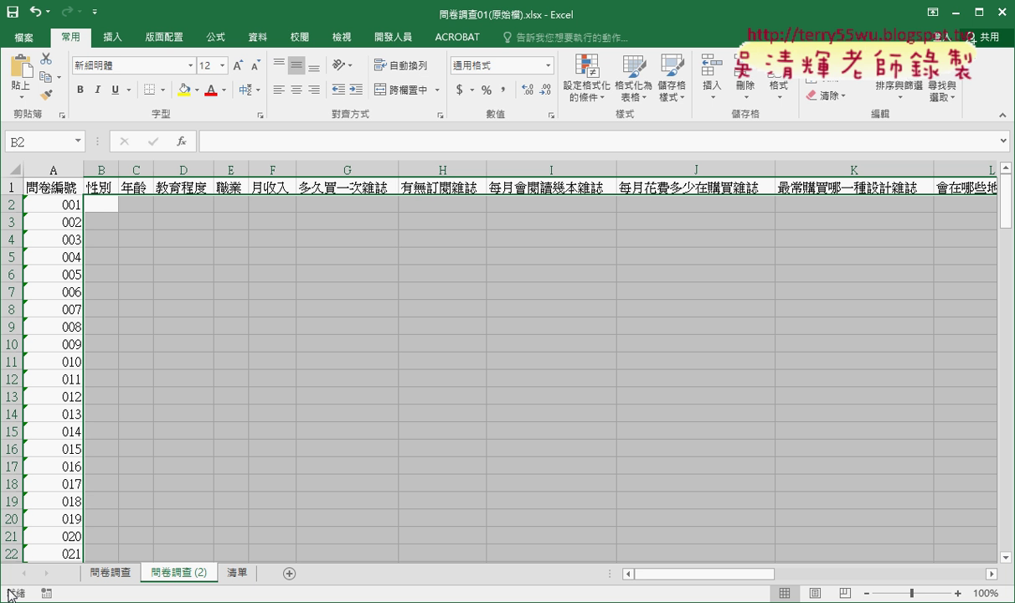
Step: Compare the original 問卷調查 sheet's filled data with the cleared copy
{"action": "left_click", "coordinate": [104, 576]}
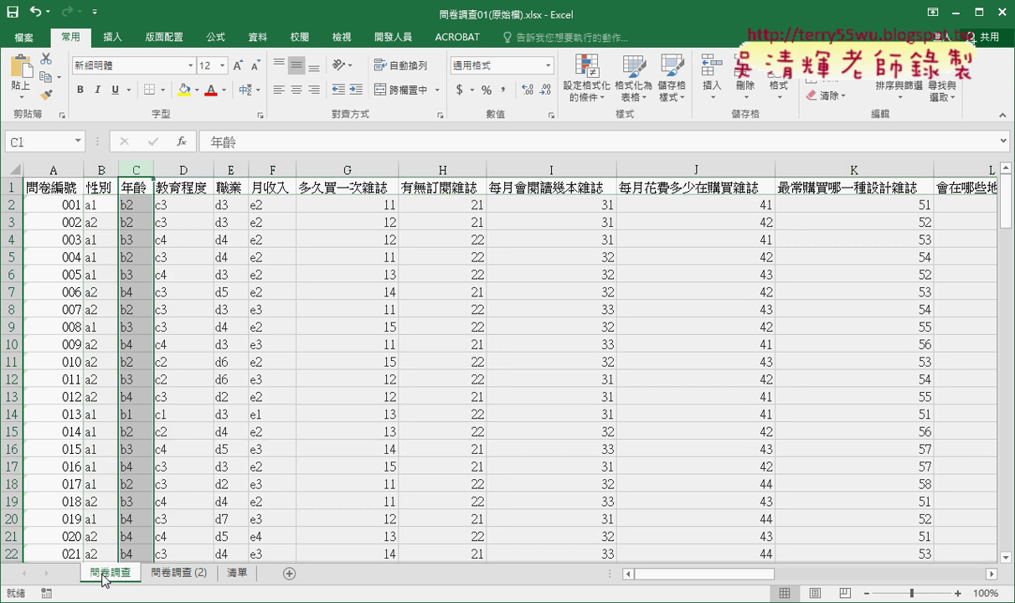
{"action": "left_click", "coordinate": [93, 204]}
{"action": "left_click", "coordinate": [164, 575]}
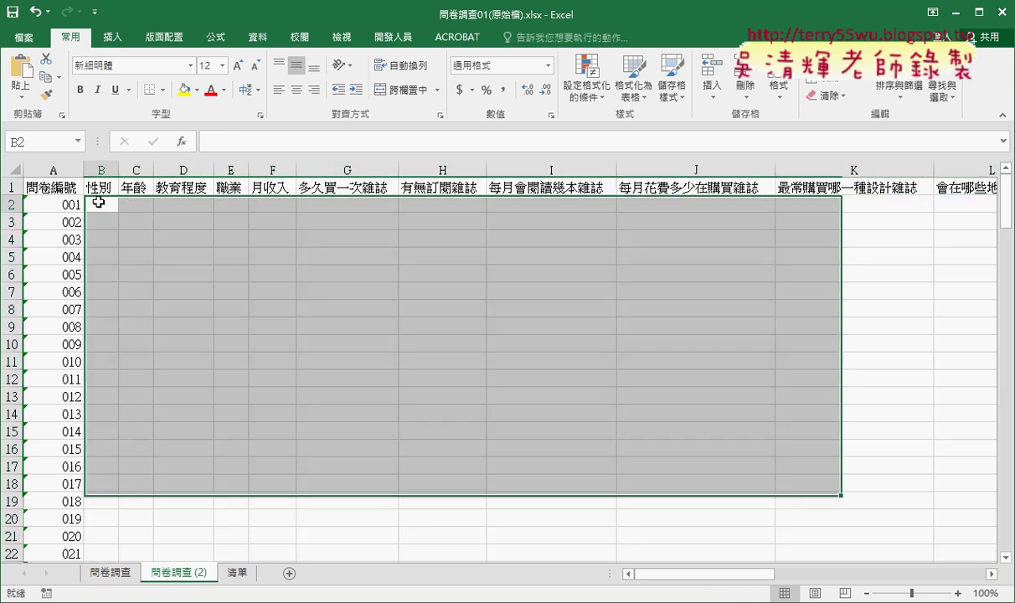
{"action": "left_click", "coordinate": [98, 203]}
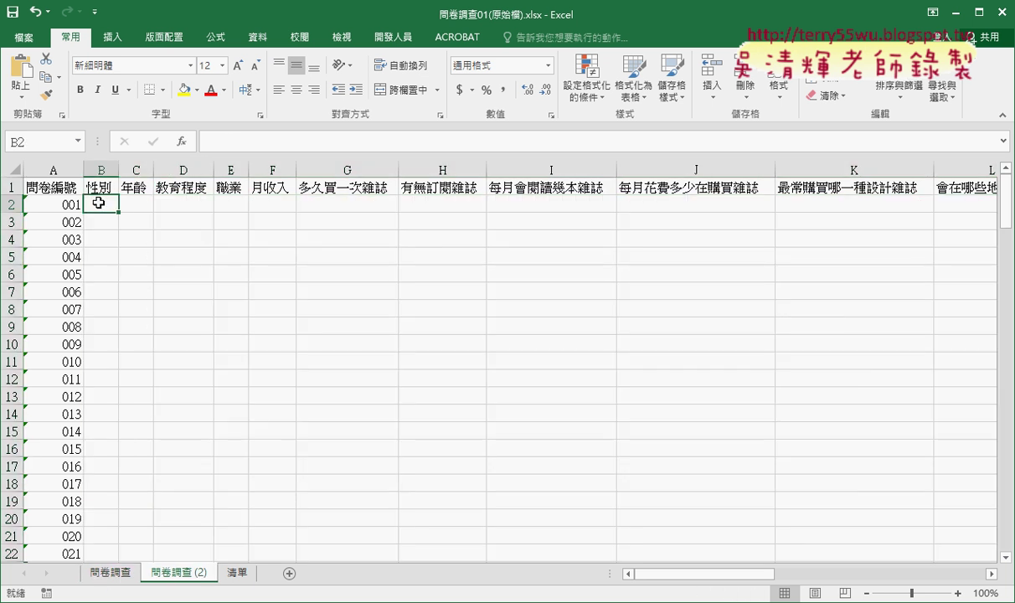
{"action": "left_click", "coordinate": [111, 576]}
Step: Start a VLOOKUP in B2 of 問卷調查 (2), picked from the 檢視與參照 category
{"action": "left_click", "coordinate": [191, 576]}
{"action": "left_click", "coordinate": [181, 141]}
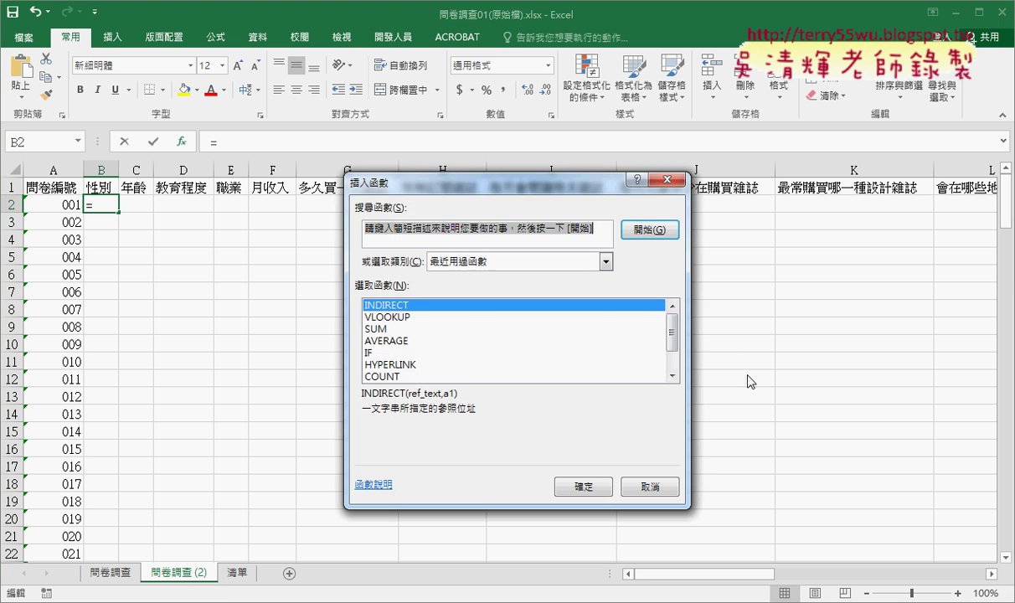
{"action": "left_click_drag", "start_coordinate": [546, 187], "coordinate": [424, 46]}
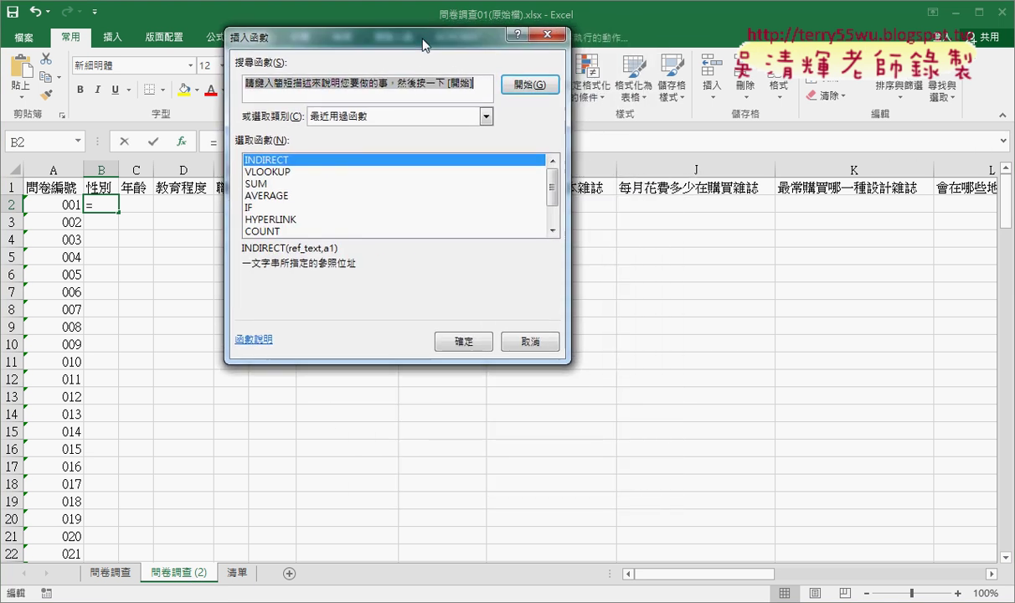
{"action": "left_click", "coordinate": [408, 117]}
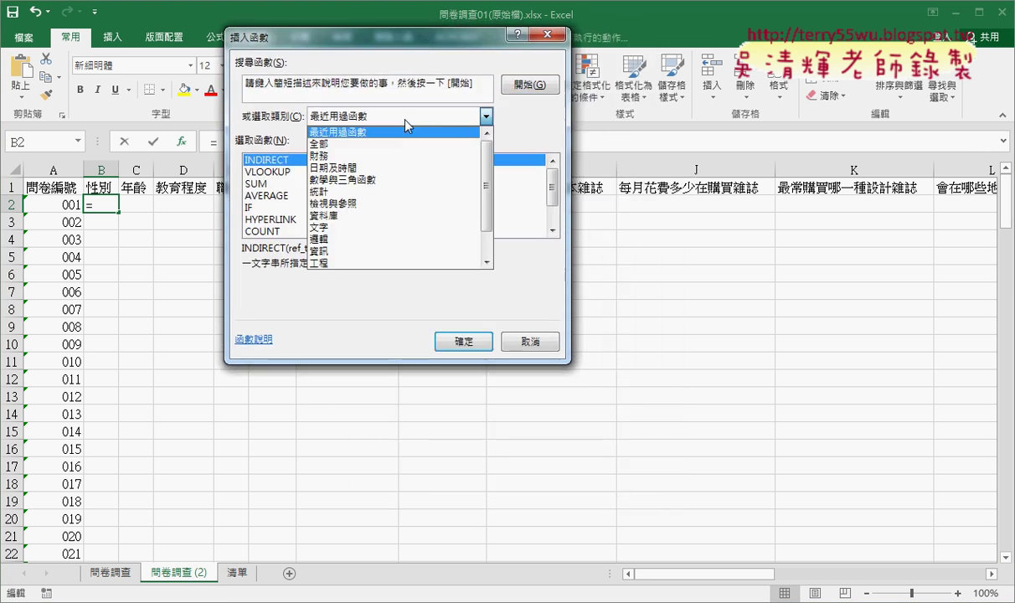
{"action": "left_click", "coordinate": [348, 209]}
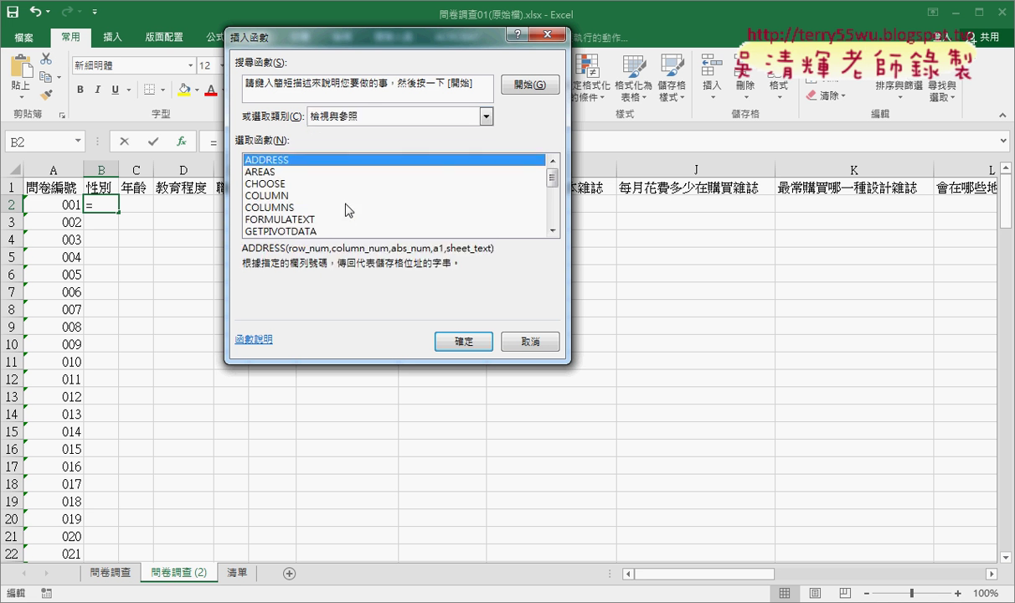
{"action": "left_click_drag", "start_coordinate": [554, 167], "coordinate": [511, 243]}
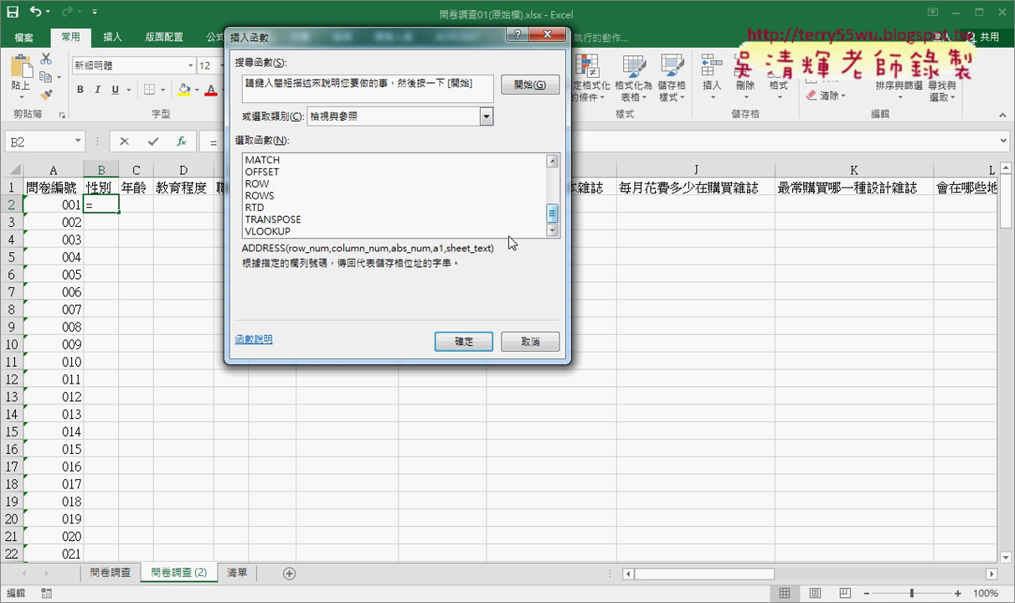
{"action": "left_click", "coordinate": [293, 231]}
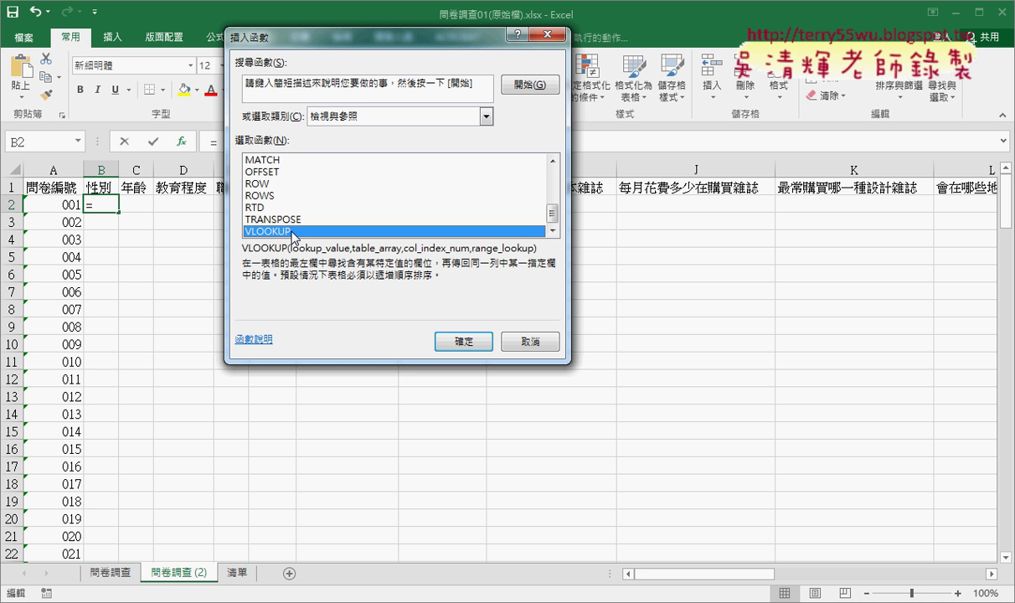
{"action": "left_click", "coordinate": [463, 341]}
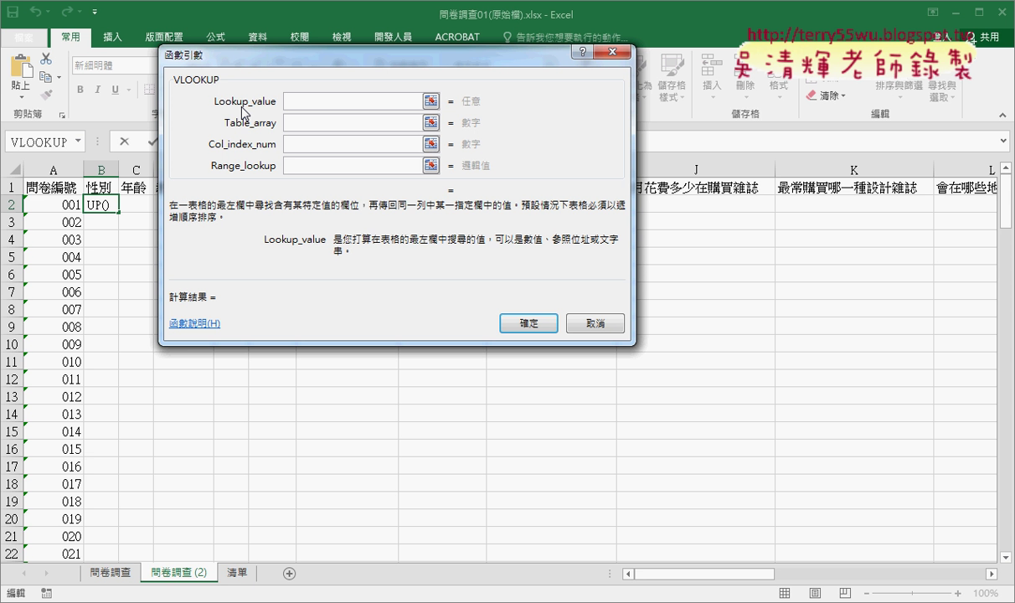
Step: Set VLOOKUP's Lookup_value to 問卷調查!B2 and move on to the Table_array field
{"action": "left_click_drag", "start_coordinate": [285, 54], "coordinate": [426, 167]}
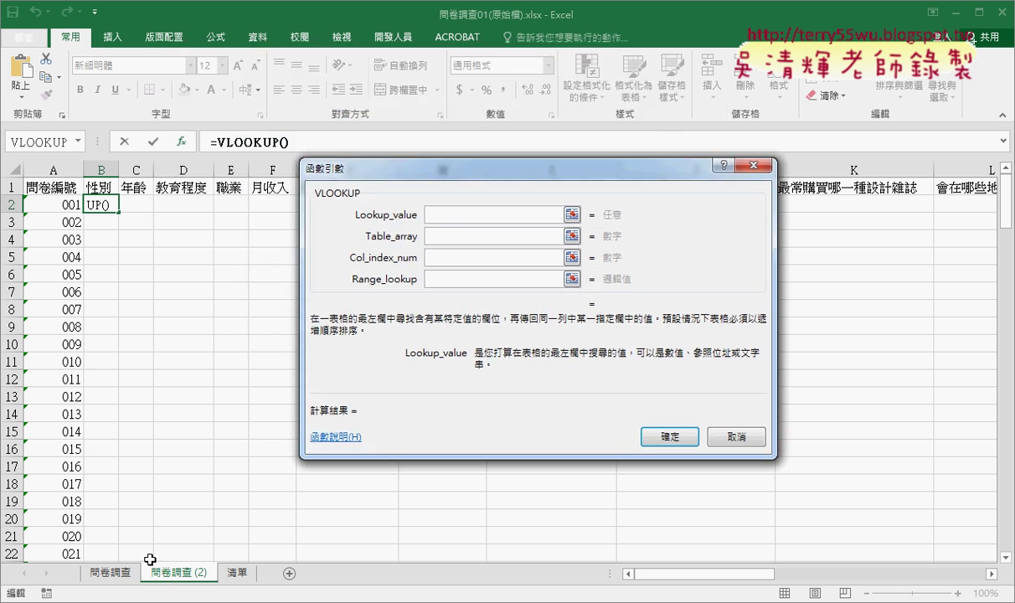
{"action": "left_click", "coordinate": [110, 575]}
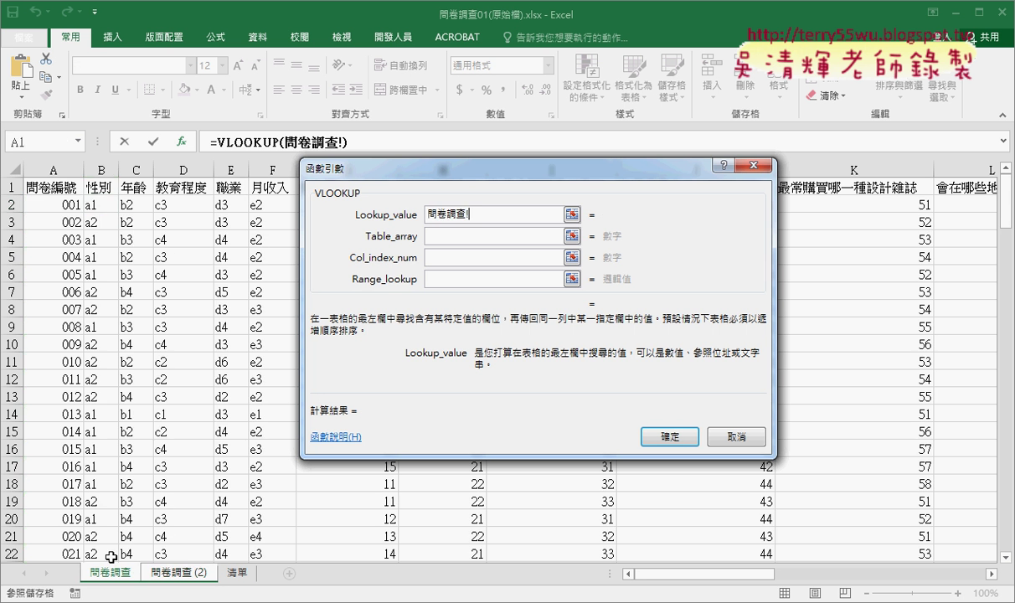
{"action": "left_click", "coordinate": [99, 205]}
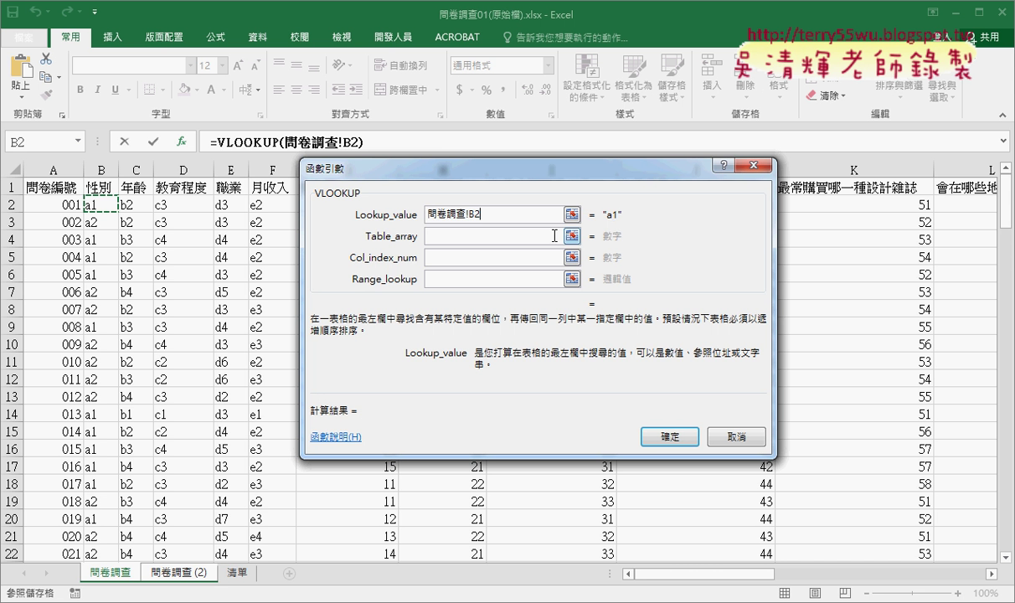
{"action": "left_click", "coordinate": [429, 235]}
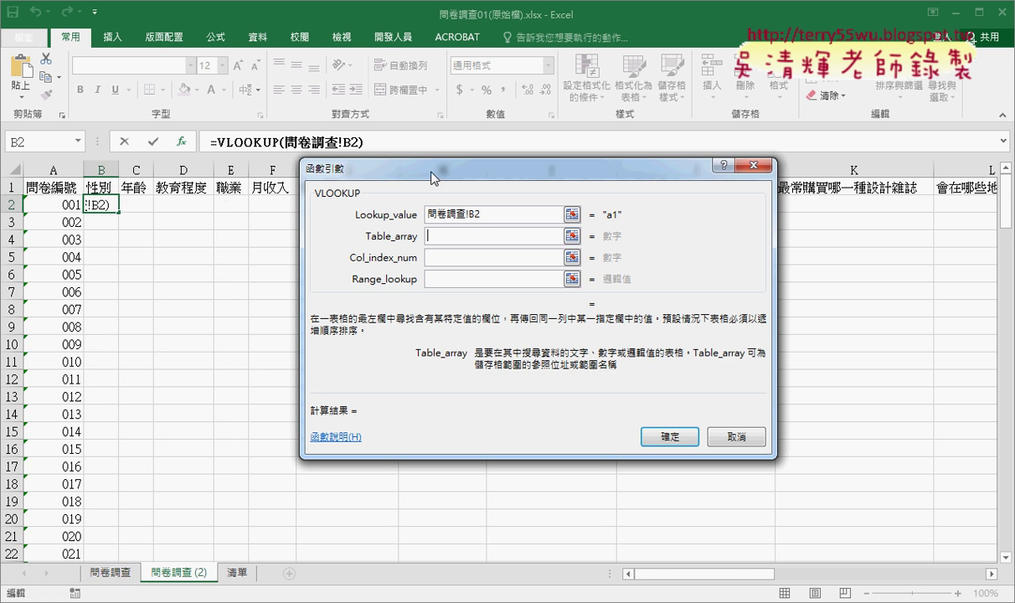
{"action": "left_click_drag", "start_coordinate": [442, 170], "coordinate": [595, 81]}
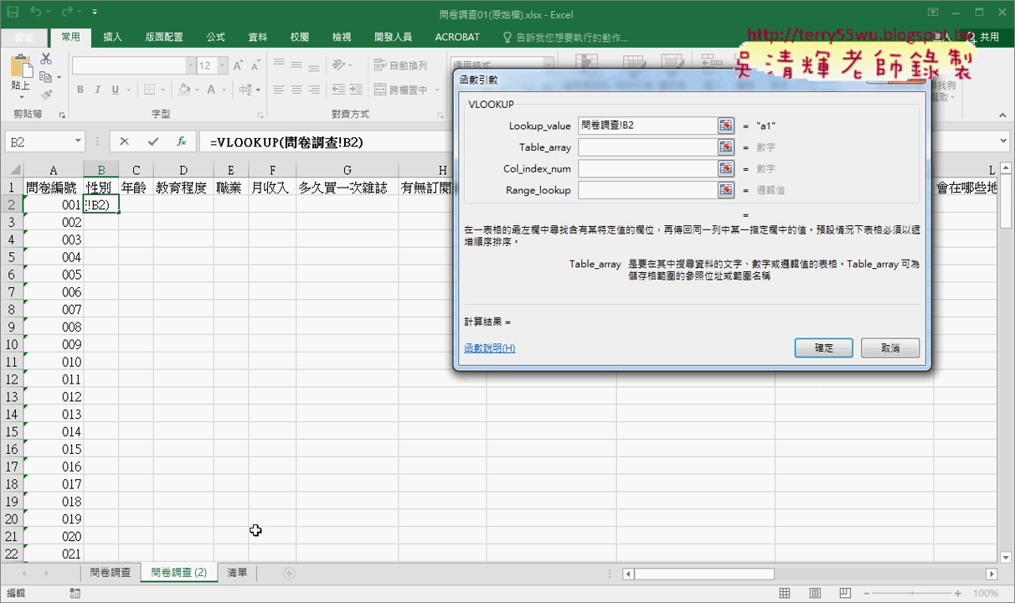
Step: Set Table_array to 清單!A2:B3 and annotate the gender code pairs and column numbers
{"action": "left_click", "coordinate": [240, 577]}
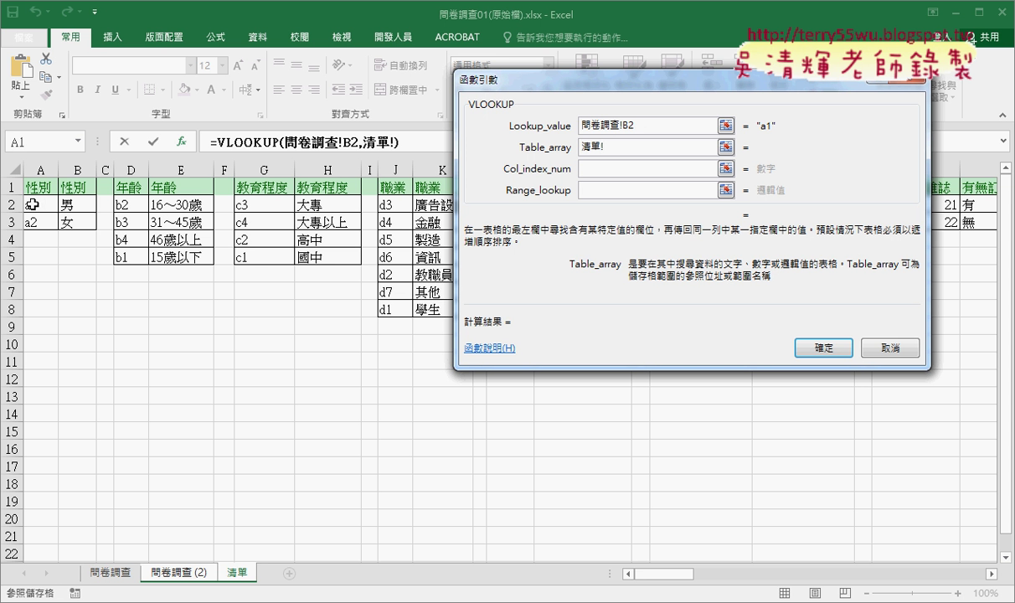
{"action": "left_click_drag", "start_coordinate": [32, 204], "coordinate": [79, 221]}
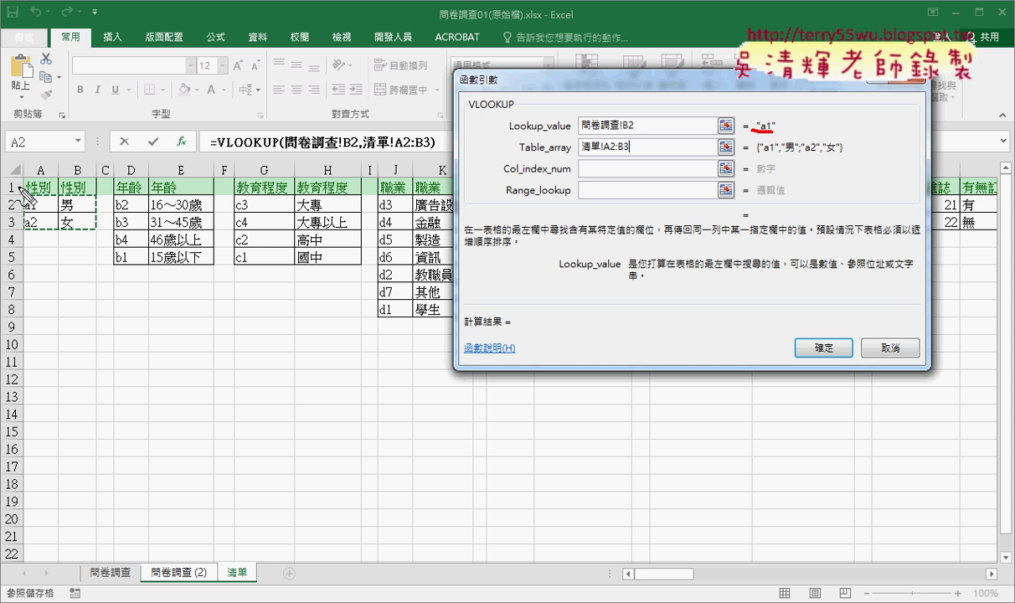
{"action": "left_click_drag", "start_coordinate": [22, 195], "coordinate": [19, 211]}
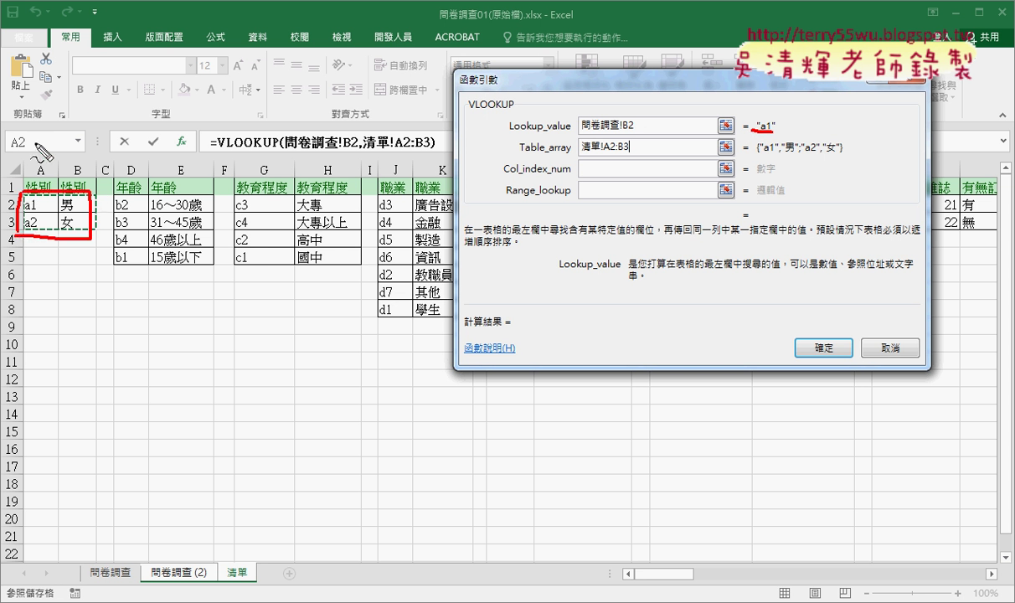
{"action": "mouse_move", "coordinate": [35, 147]}
{"action": "left_mouse_down"}
{"action": "mouse_move", "coordinate": [34, 172]}
{"action": "mouse_move", "coordinate": [86, 159]}
{"action": "left_mouse_up"}
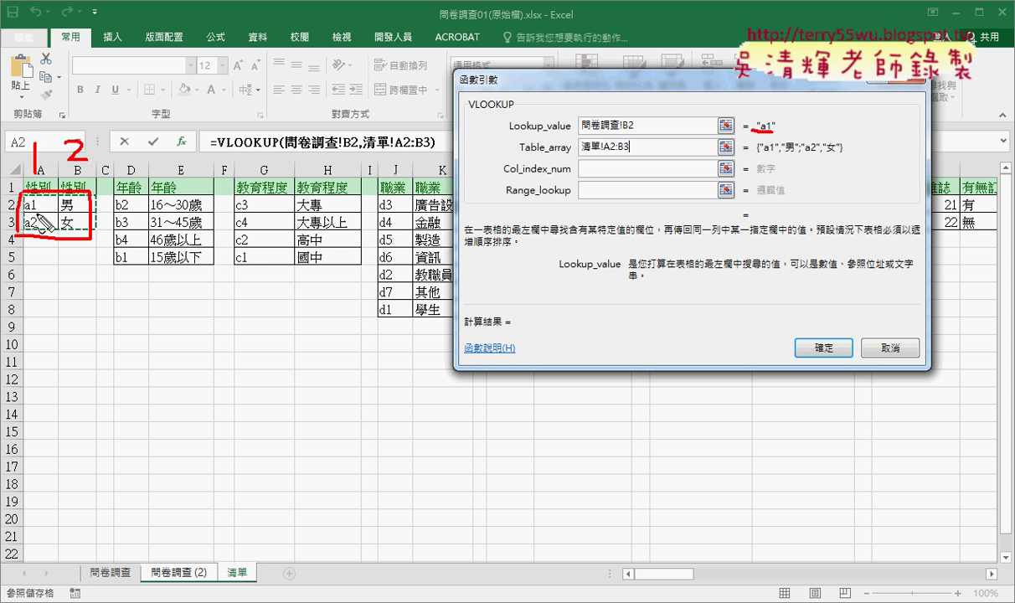
{"action": "mouse_move", "coordinate": [20, 237]}
{"action": "left_mouse_down"}
{"action": "mouse_move", "coordinate": [38, 203]}
{"action": "mouse_move", "coordinate": [35, 227]}
{"action": "left_mouse_up"}
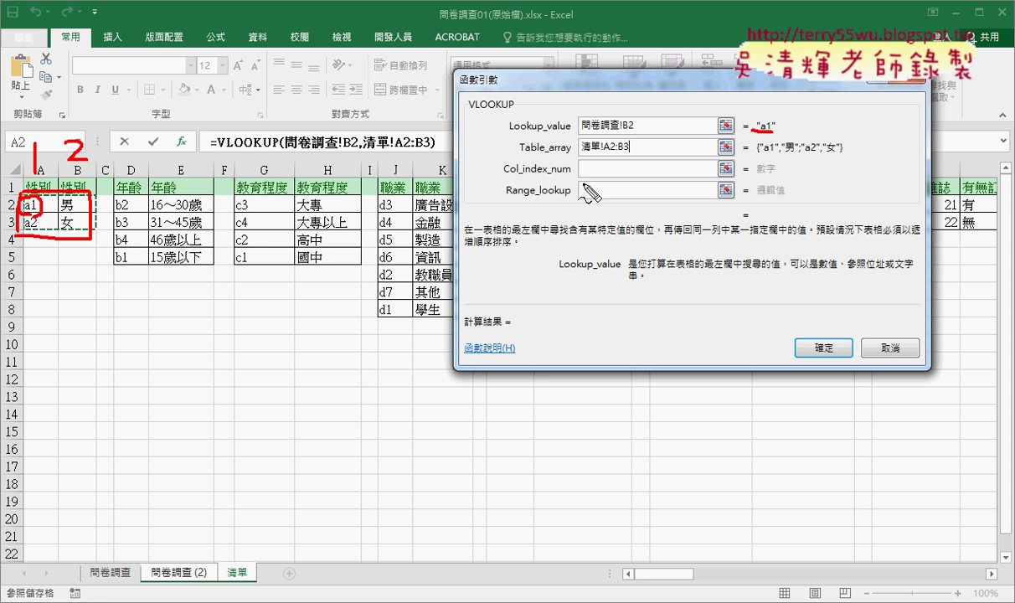
{"action": "key", "text": "Escape"}
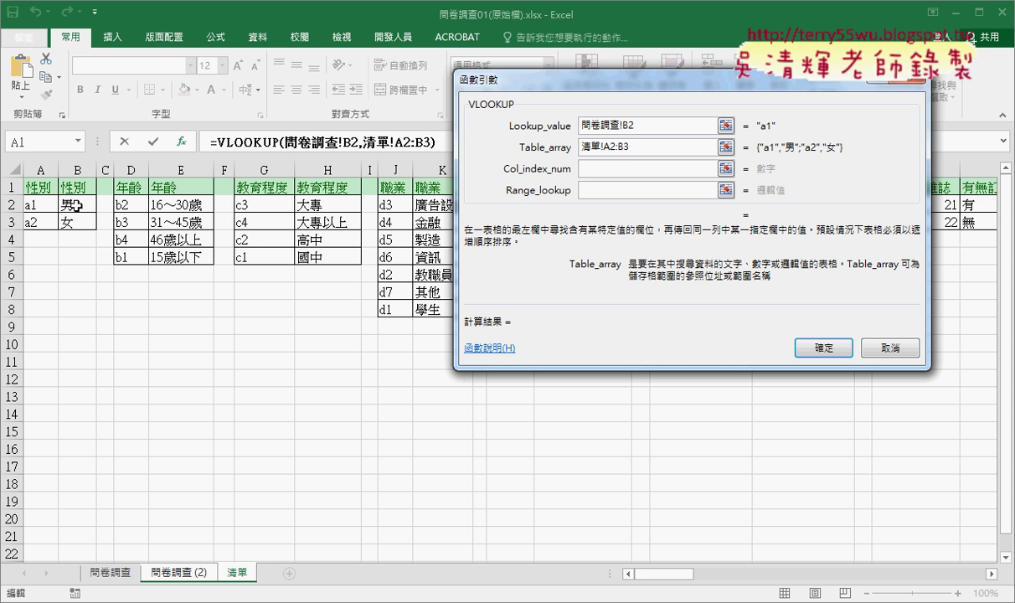
Step: Finish B2 as =VLOOKUP(問卷調查!B2,清單!A2:B3,2,0), which displays 男
{"action": "left_click", "coordinate": [639, 170]}
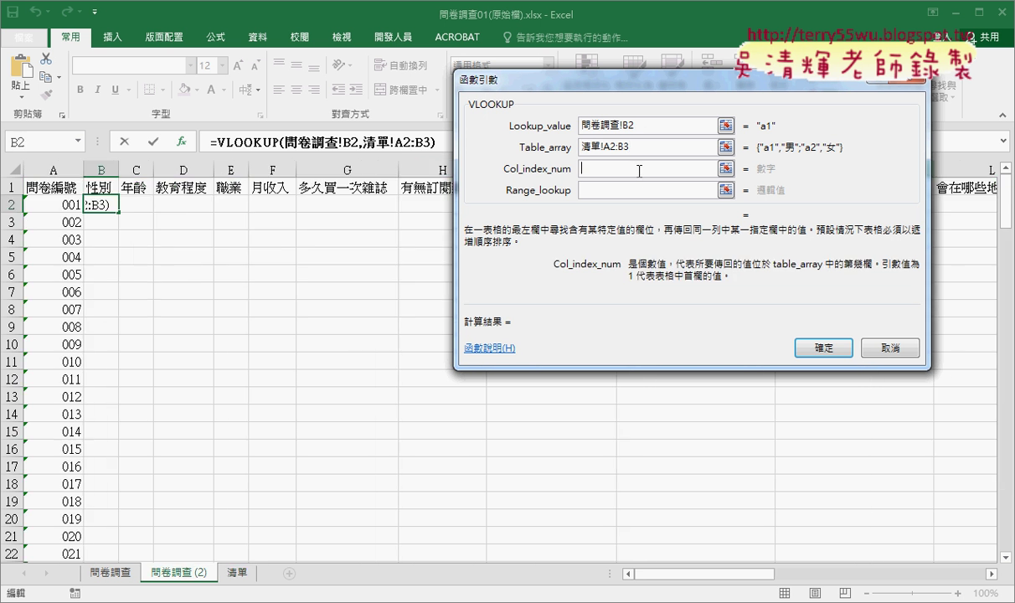
{"action": "type", "text": "2"}
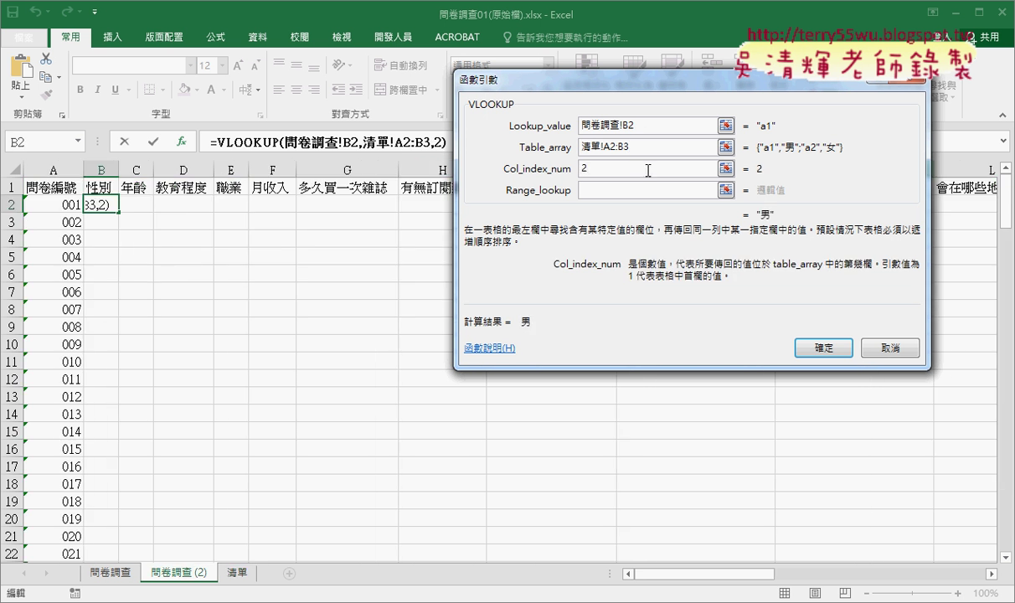
{"action": "left_click", "coordinate": [601, 196]}
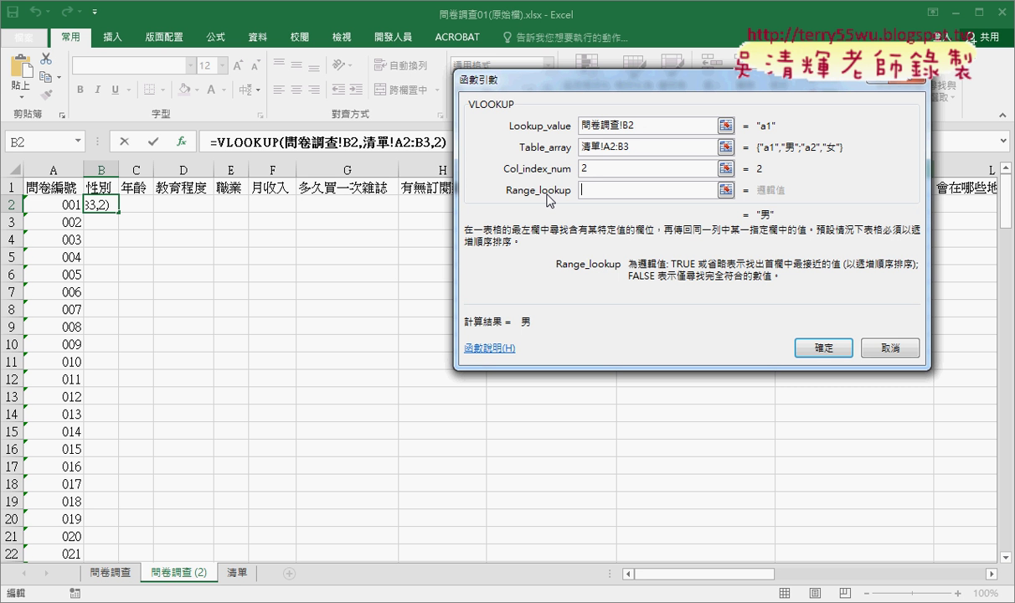
{"action": "type", "text": "0"}
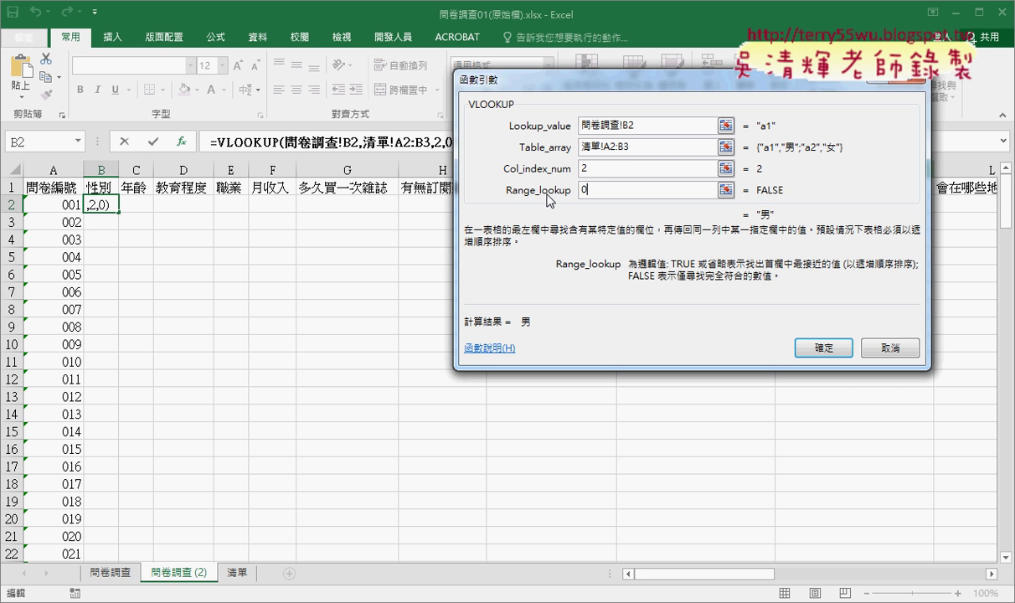
{"action": "key", "text": "BackSpace"}
{"action": "type", "text": "1"}
{"action": "key", "text": "BackSpace"}
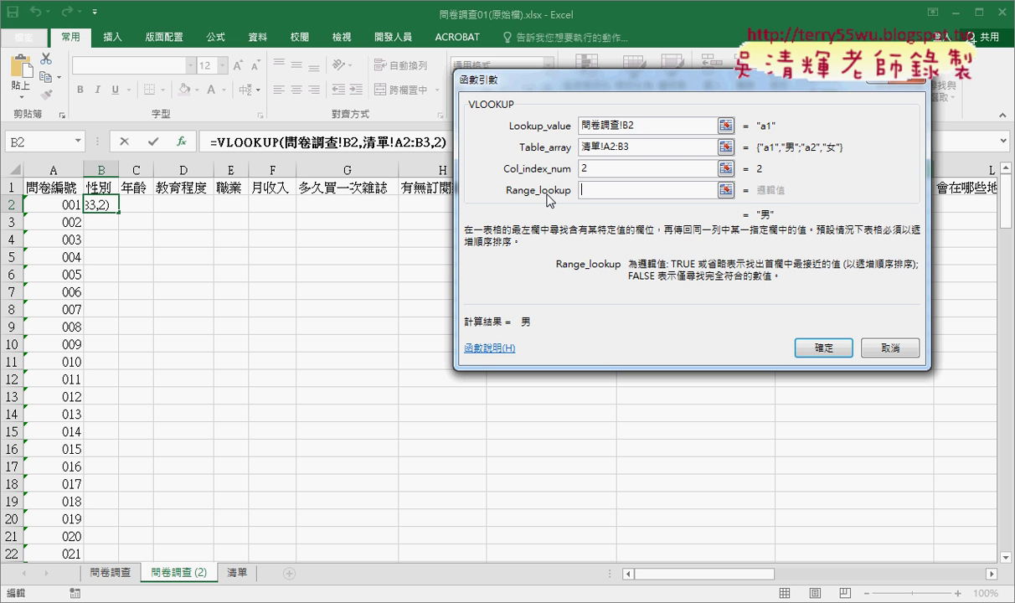
{"action": "type", "text": "0"}
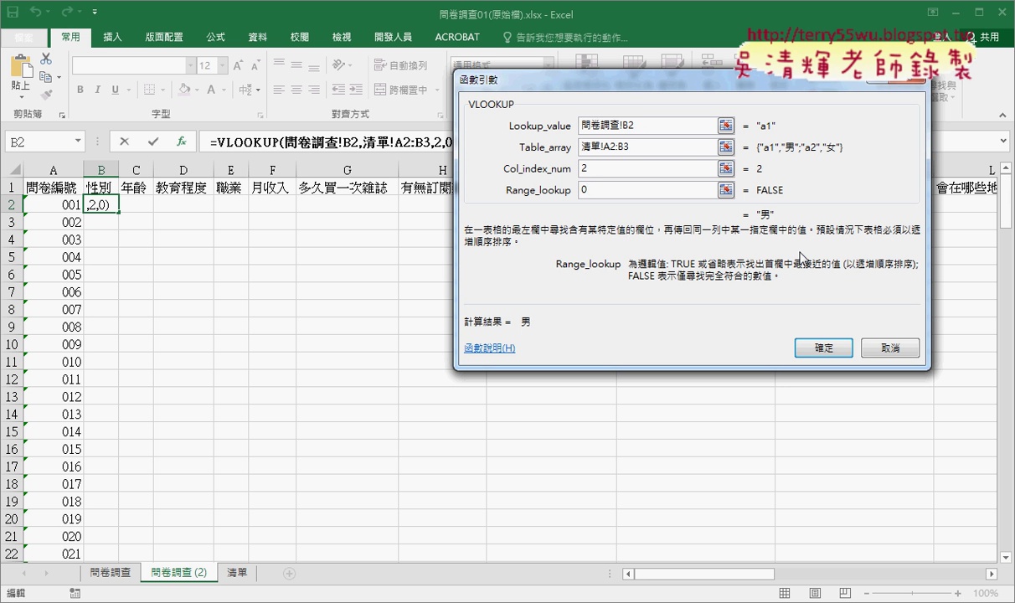
{"action": "left_click", "coordinate": [823, 347]}
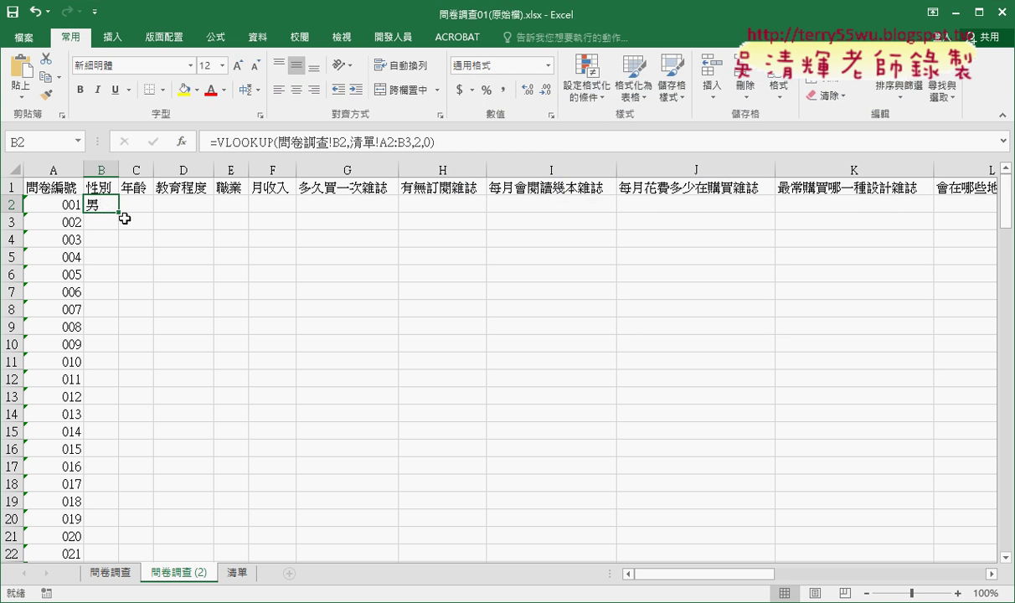
Step: Fill the B2 VLOOKUP formula down column B, then reselect B2 to edit its formula
{"action": "double_click", "coordinate": [122, 216]}
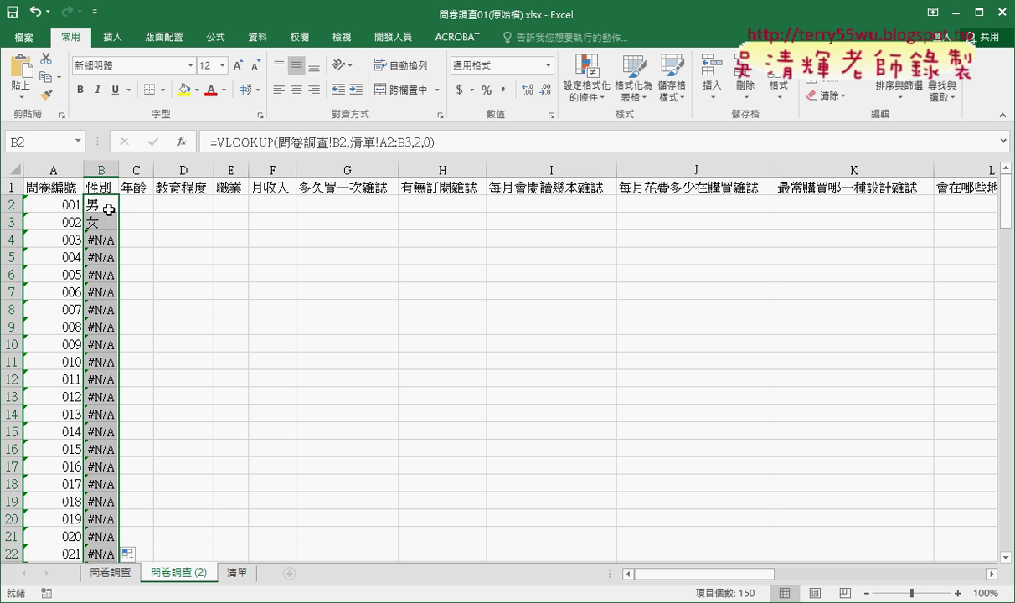
{"action": "left_click", "coordinate": [106, 202]}
{"action": "left_click", "coordinate": [246, 142]}
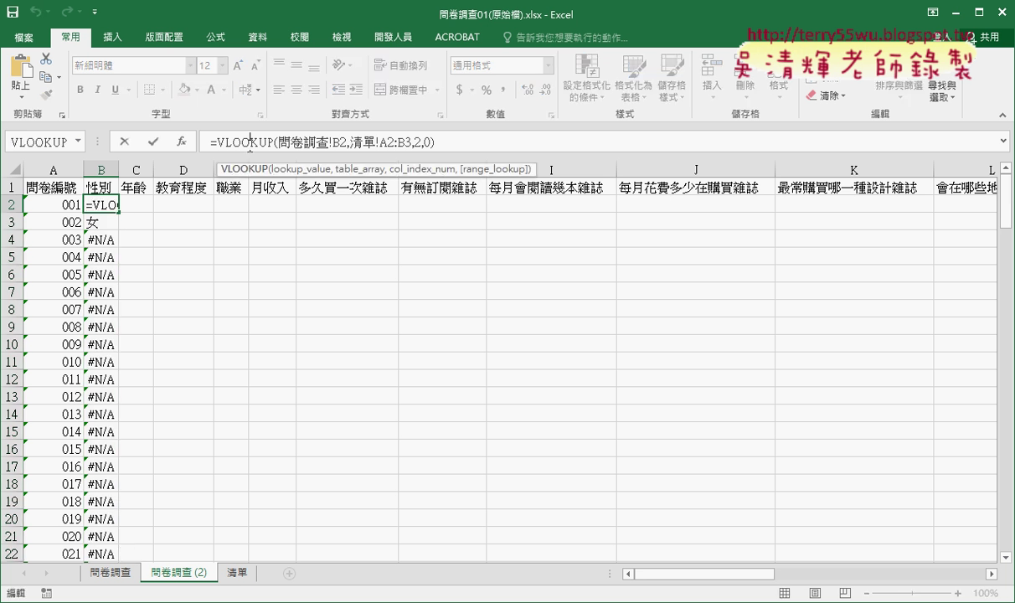
Step: Change B2's table range to 清單!A$2:B$3 and refill the gender formula down column B
{"action": "left_click", "coordinate": [182, 143]}
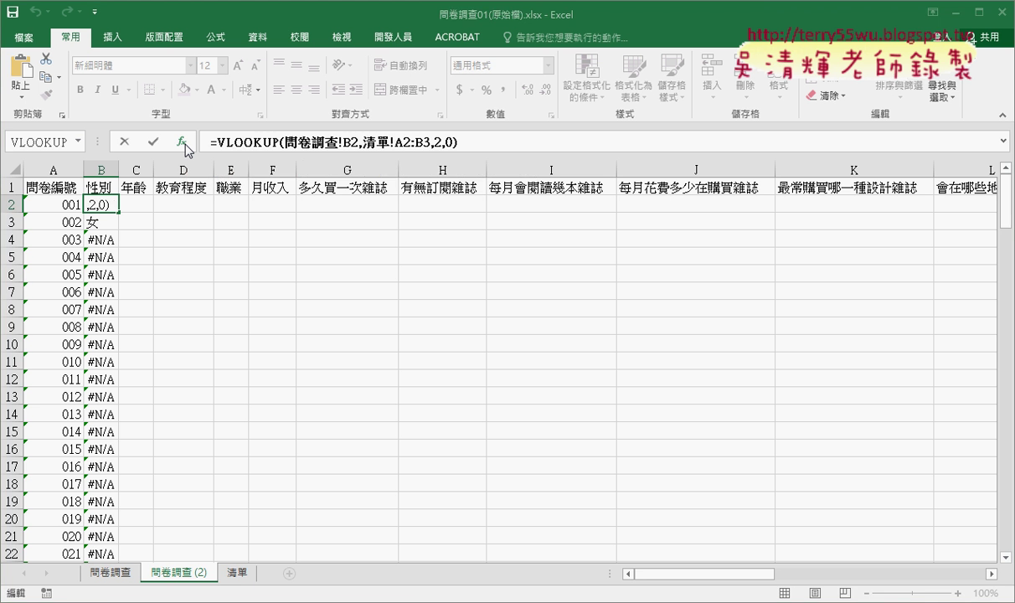
{"action": "left_click_drag", "start_coordinate": [514, 104], "coordinate": [315, 173]}
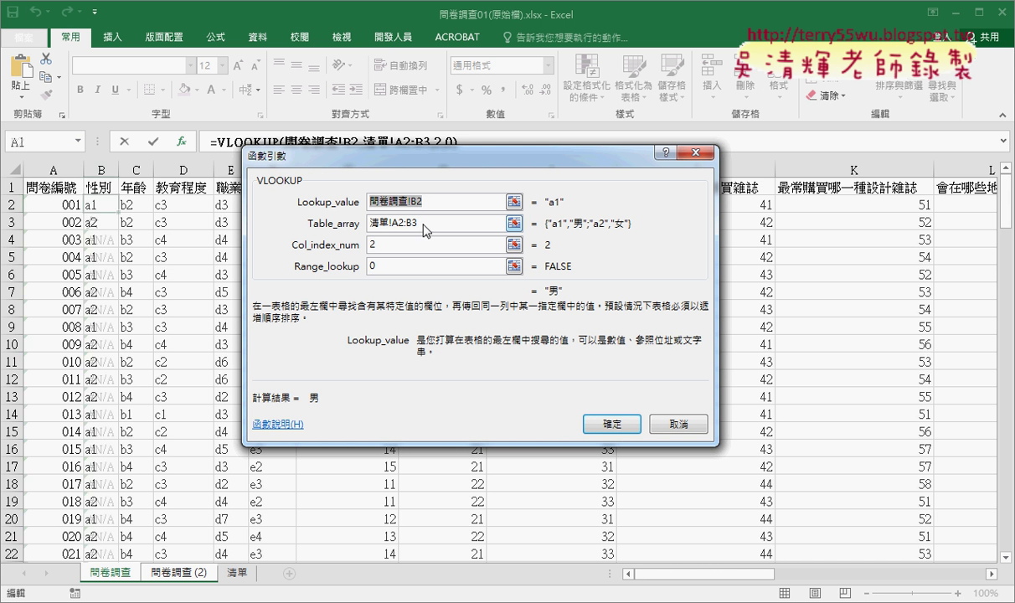
{"action": "left_click", "coordinate": [388, 223]}
{"action": "left_click_drag", "start_coordinate": [391, 223], "coordinate": [476, 237]}
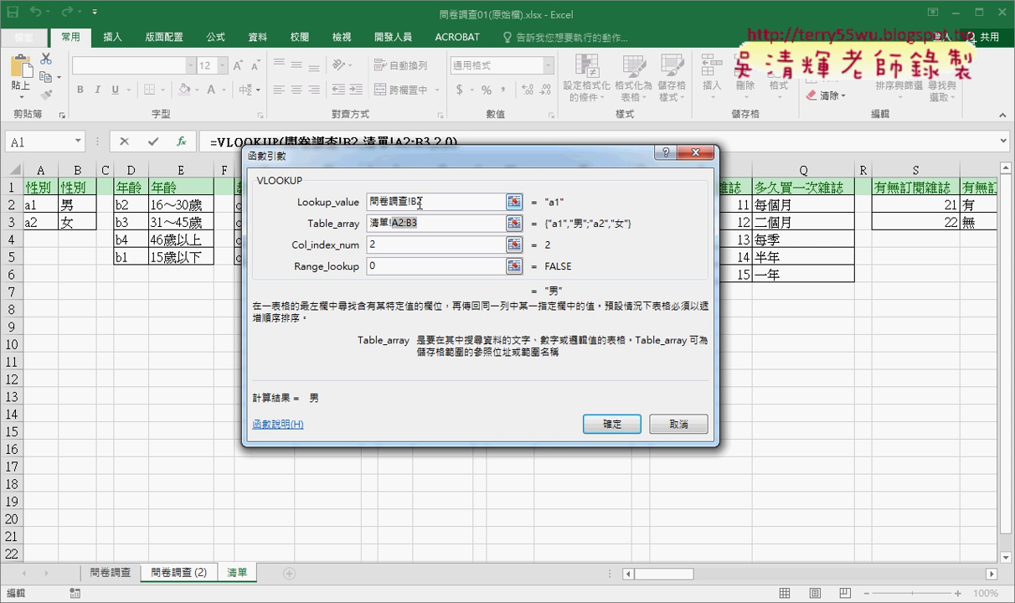
{"action": "left_click", "coordinate": [416, 206]}
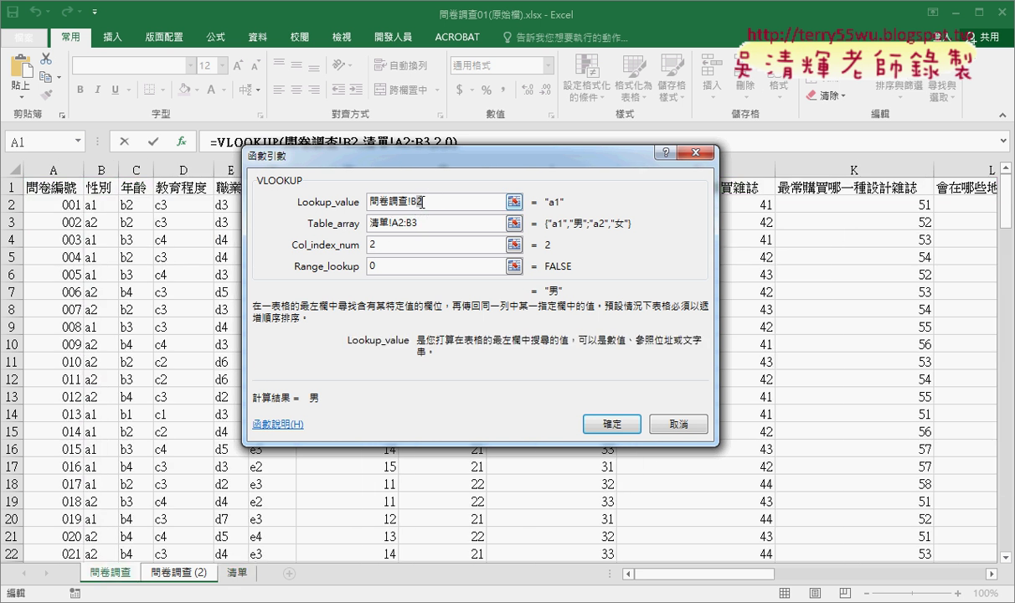
{"action": "left_click", "coordinate": [413, 223]}
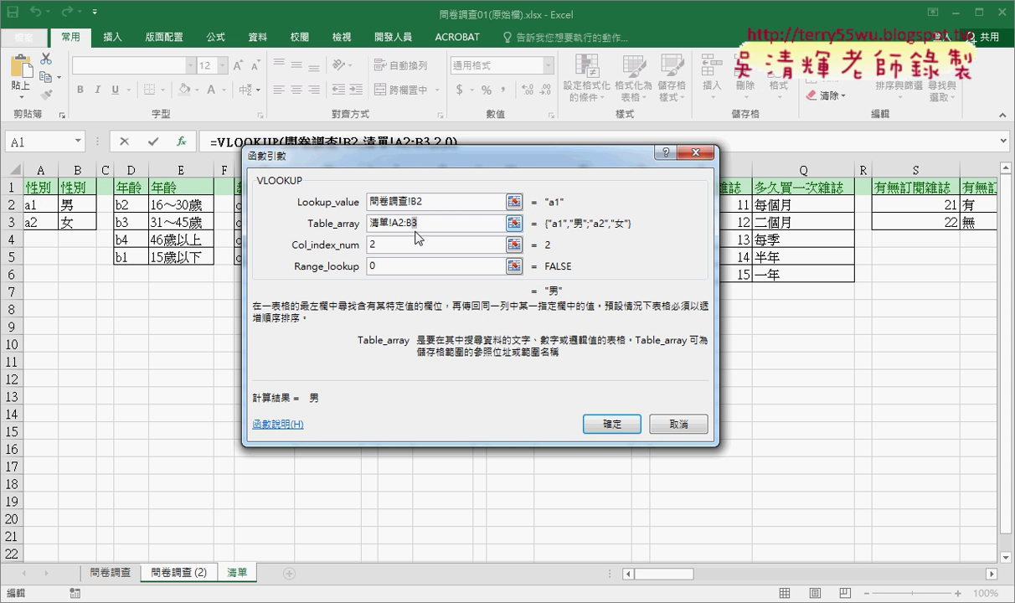
{"action": "double_click", "coordinate": [444, 222]}
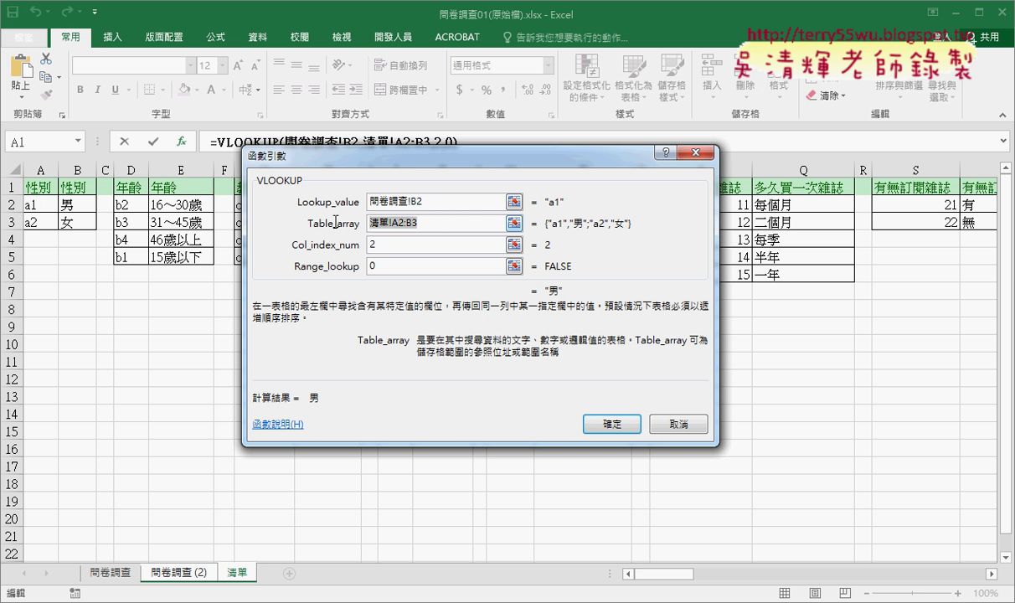
{"action": "key", "text": "F4"}
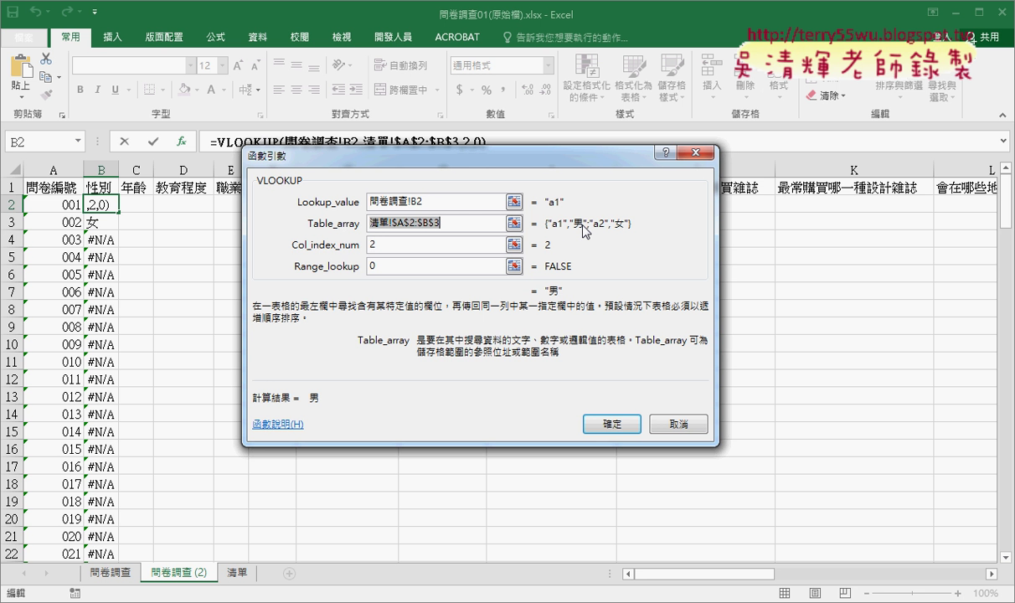
{"action": "key", "text": "F4"}
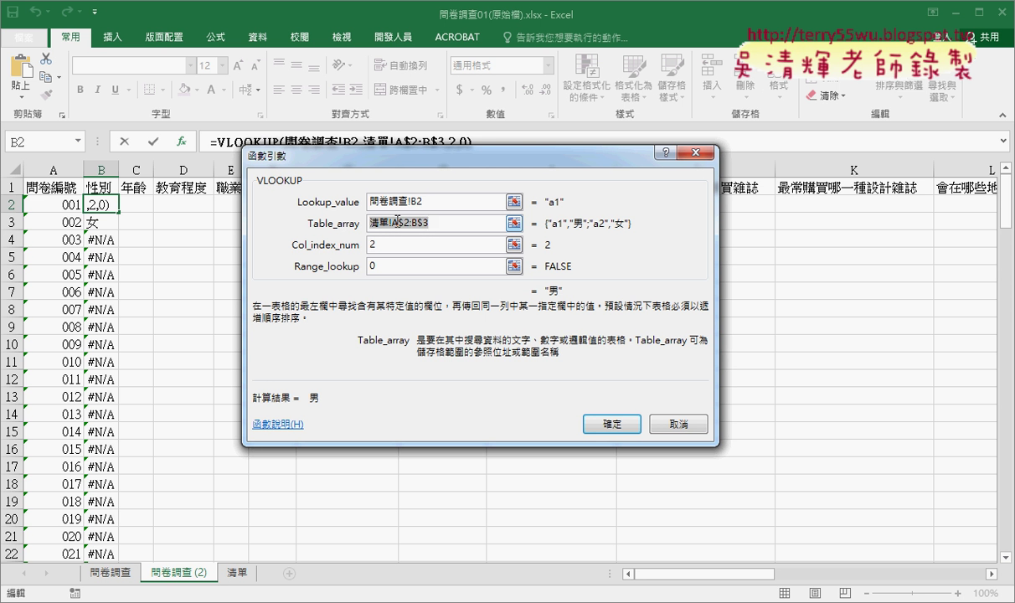
{"action": "left_click", "coordinate": [610, 424]}
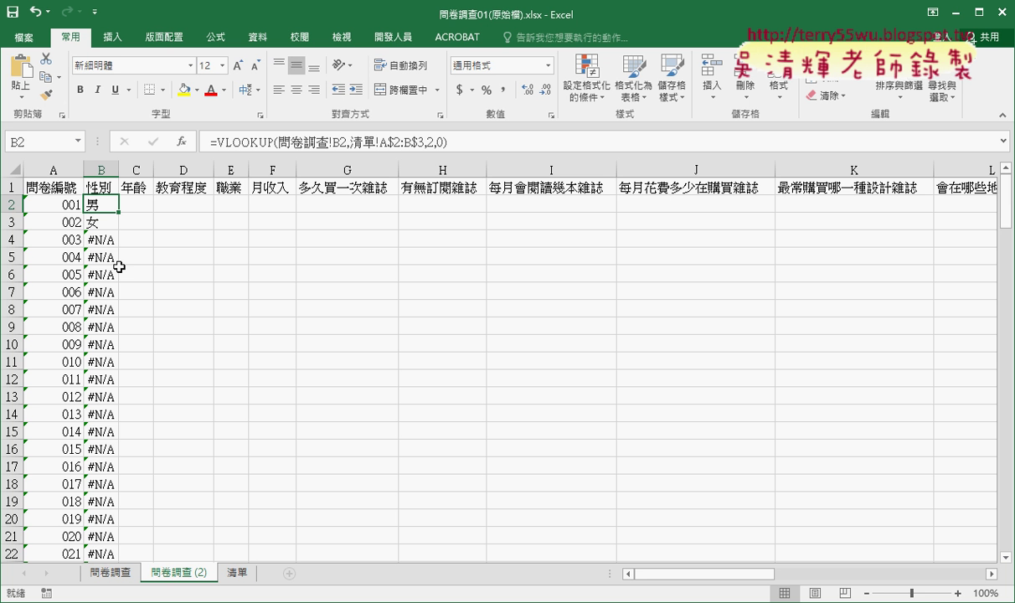
{"action": "double_click", "coordinate": [116, 213]}
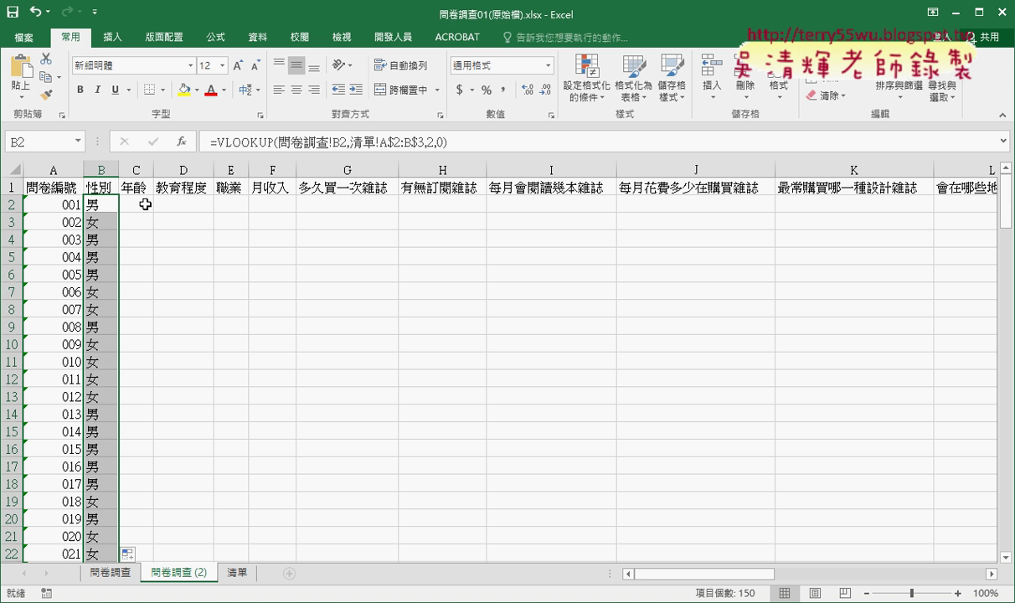
{"action": "left_click", "coordinate": [145, 204]}
{"action": "left_click", "coordinate": [181, 202]}
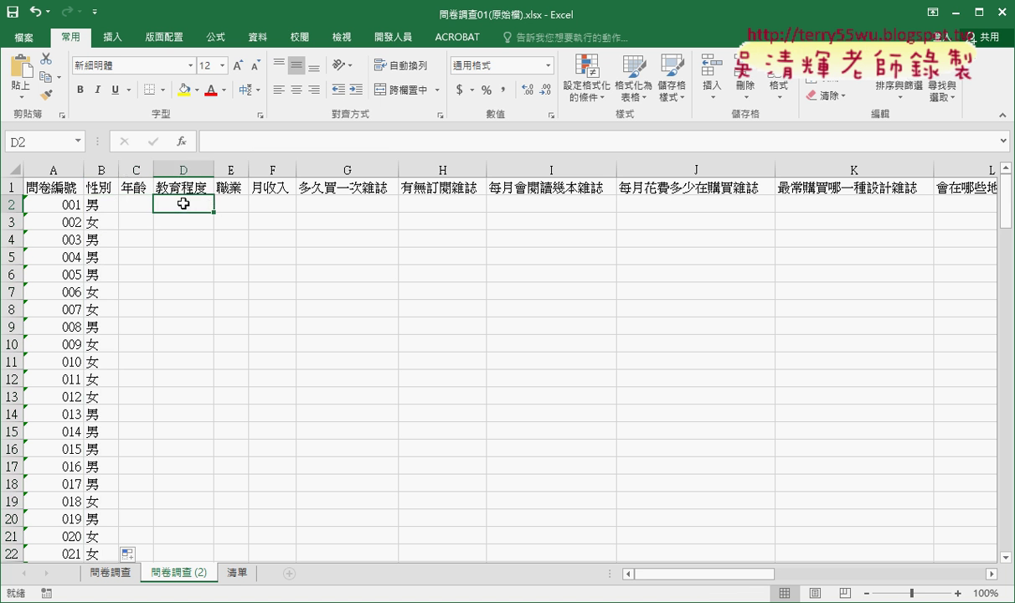
{"action": "left_click", "coordinate": [221, 204]}
{"action": "left_click", "coordinate": [268, 204]}
{"action": "left_click", "coordinate": [332, 205]}
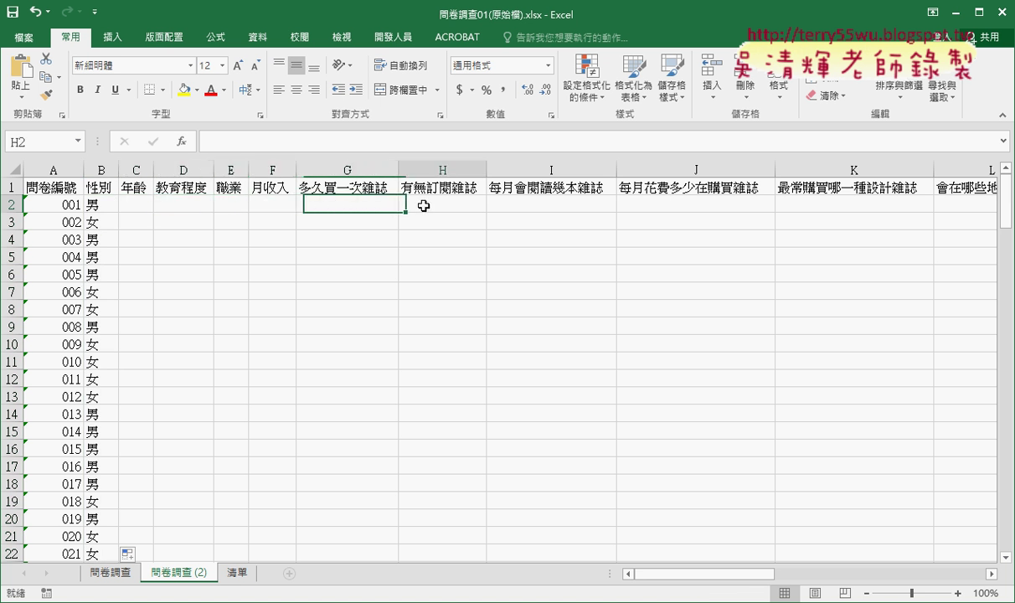
{"action": "left_click", "coordinate": [453, 205]}
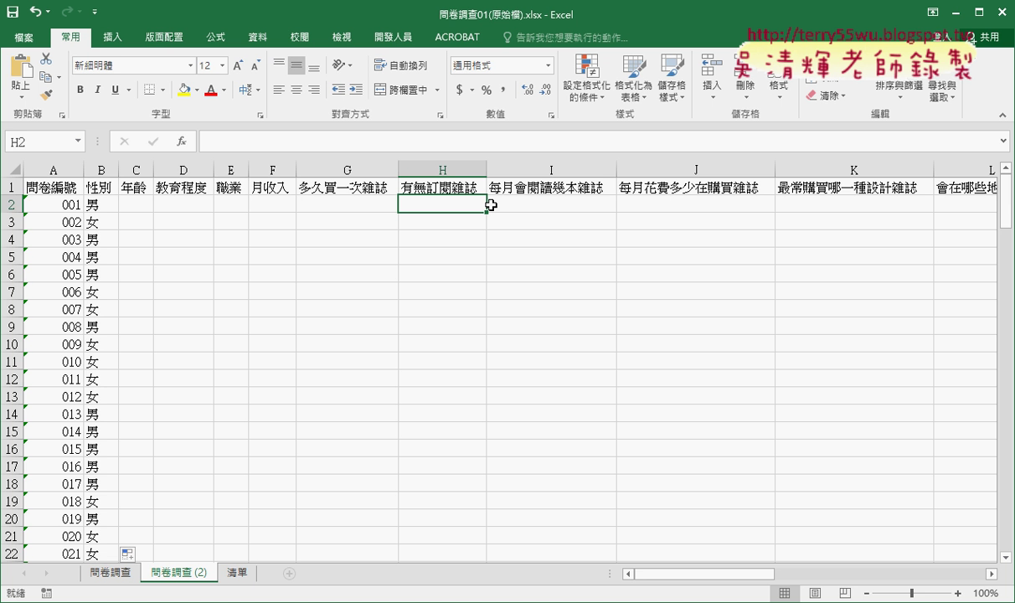
{"action": "left_click", "coordinate": [136, 204]}
Step: Insert a VLOOKUP in C2 with 問卷調查!C2 as the lookup value
{"action": "left_click", "coordinate": [181, 141]}
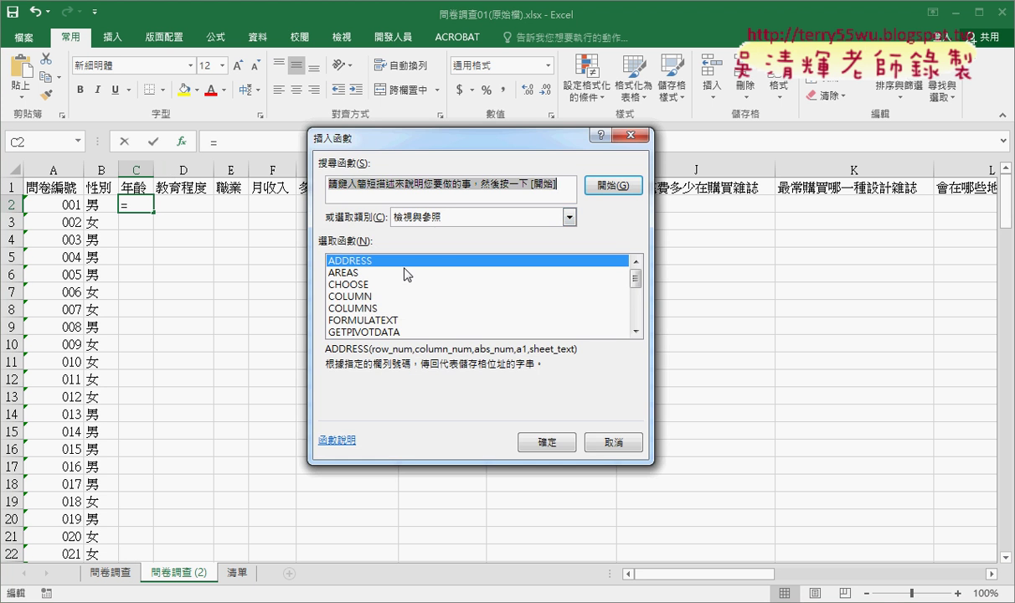
{"action": "scroll", "coordinate": [612, 302], "scroll_direction": "down", "scroll_amount": 4}
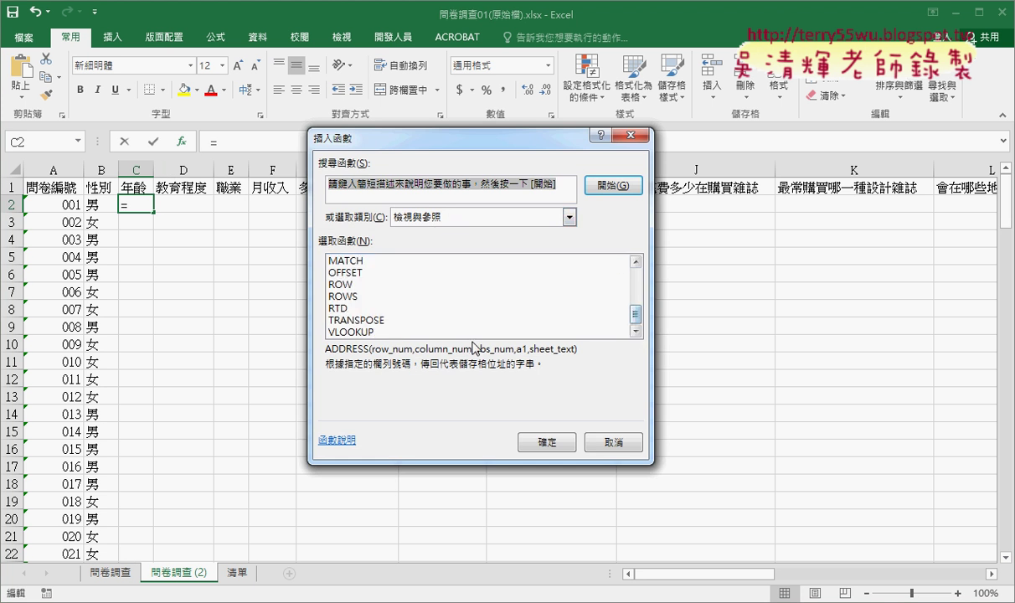
{"action": "left_click", "coordinate": [450, 332]}
{"action": "double_click", "coordinate": [452, 333]}
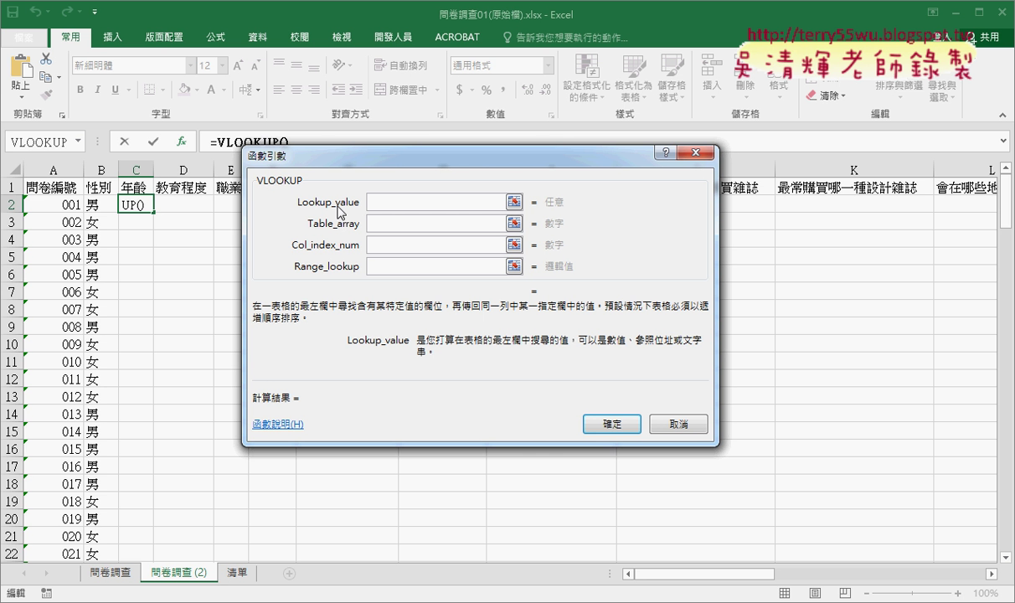
{"action": "left_click", "coordinate": [111, 573]}
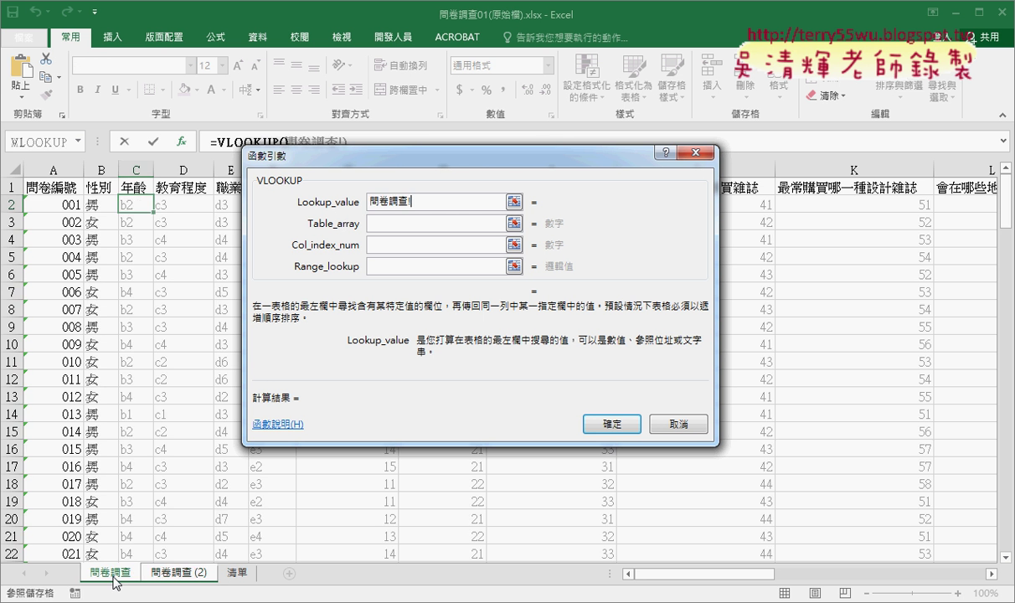
{"action": "left_click", "coordinate": [134, 204]}
Step: Set the table to 清單!D2:E5, column index 2 and exact match 0
{"action": "left_click", "coordinate": [377, 223]}
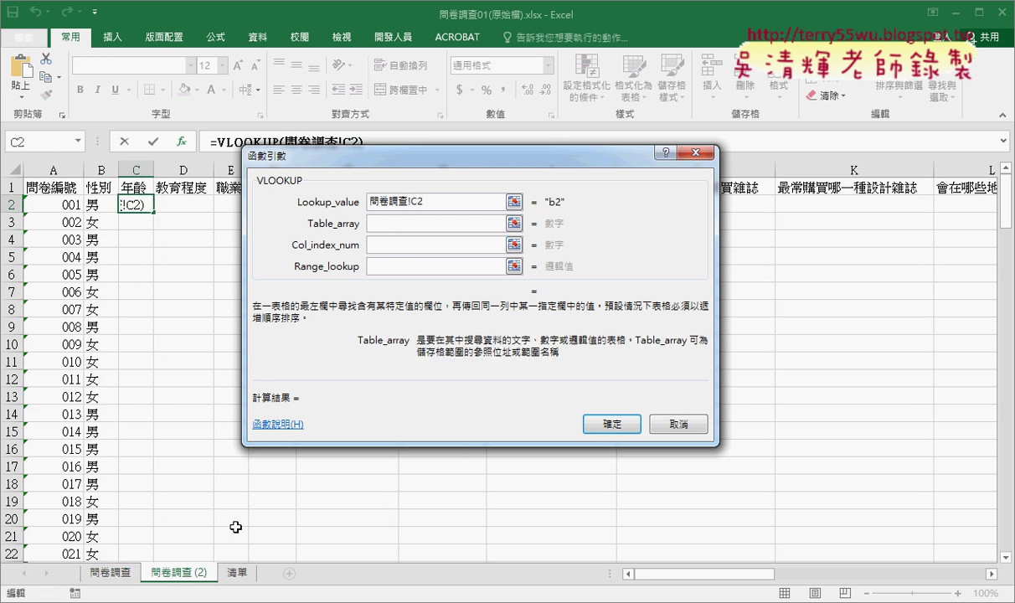
{"action": "left_click", "coordinate": [236, 573]}
{"action": "left_click_drag", "start_coordinate": [121, 204], "coordinate": [213, 262]}
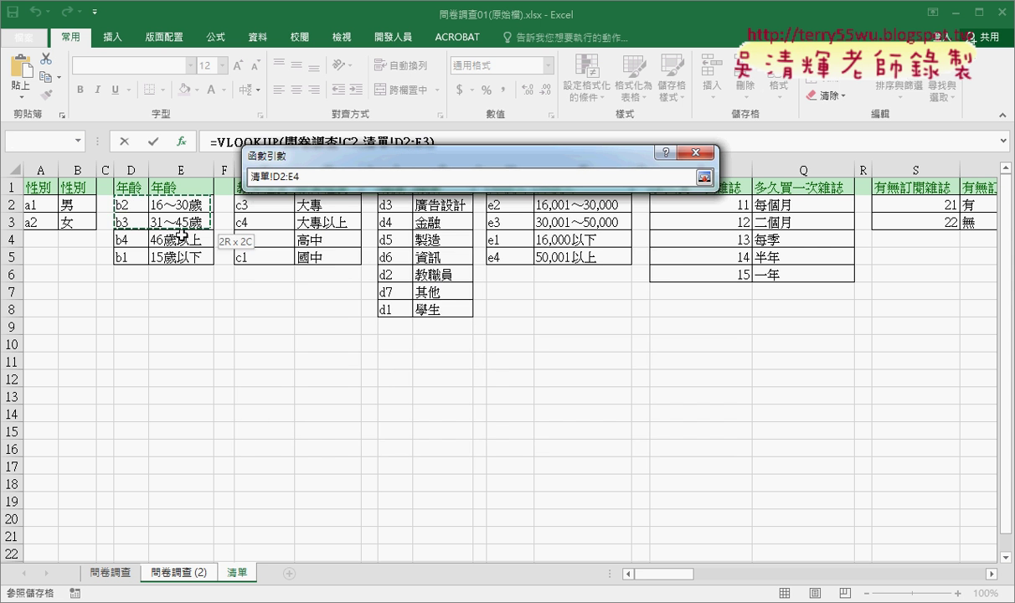
{"action": "left_click", "coordinate": [390, 244]}
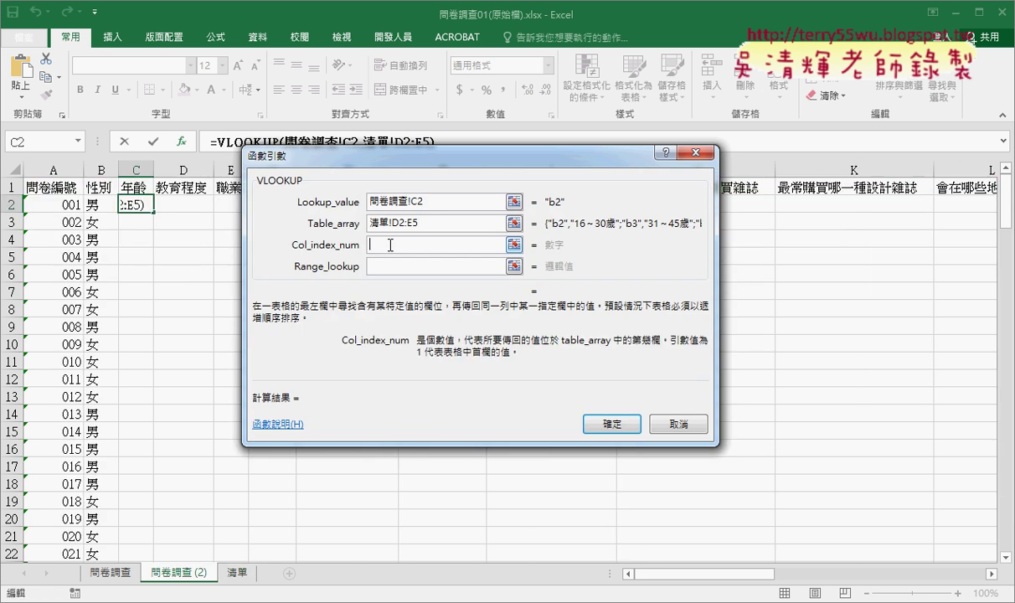
{"action": "type", "text": "2"}
{"action": "left_click", "coordinate": [385, 264]}
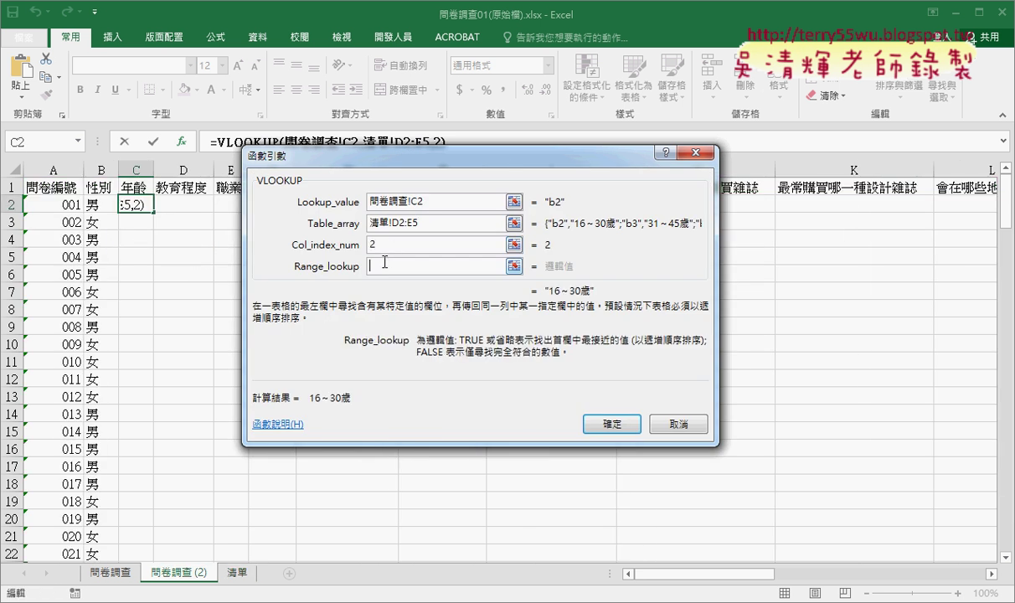
{"action": "type", "text": "0"}
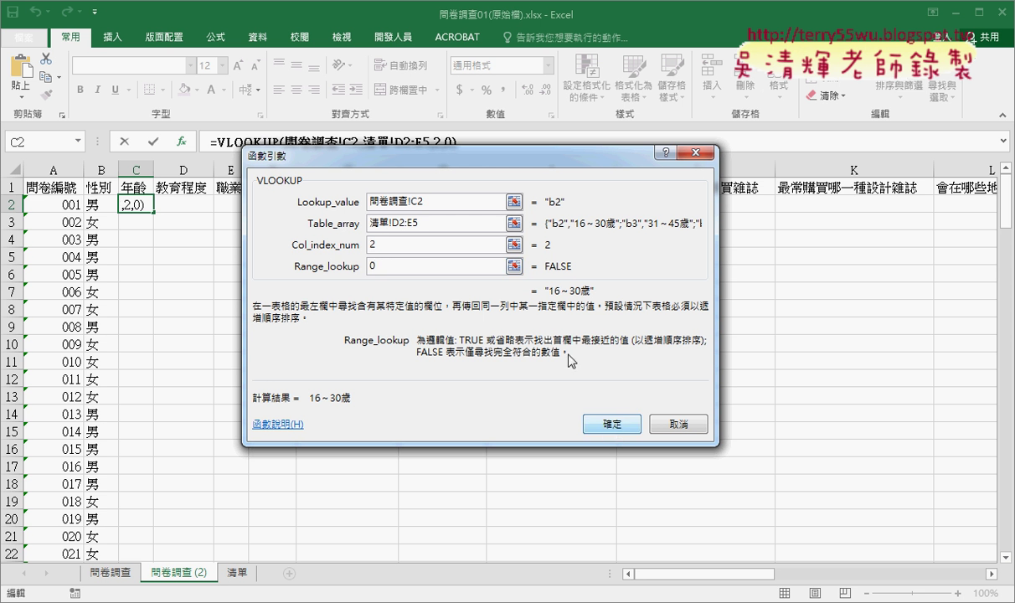
Step: Lock the table range as D$2:E$5 and confirm the age lookup formula
{"action": "left_click", "coordinate": [423, 226]}
{"action": "double_click", "coordinate": [423, 226]}
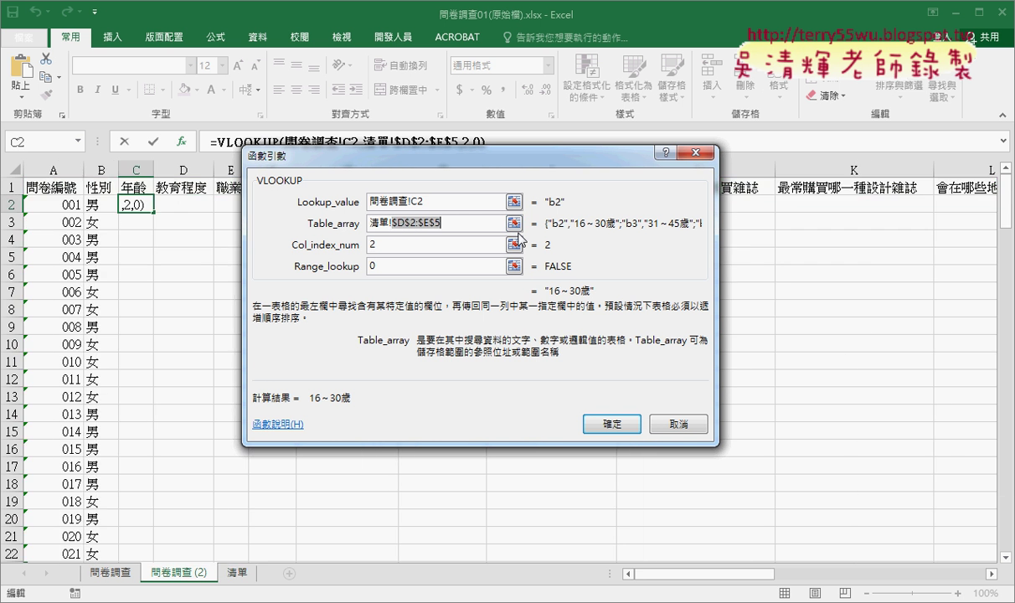
{"action": "key", "text": "F4"}
{"action": "key", "text": "F4"}
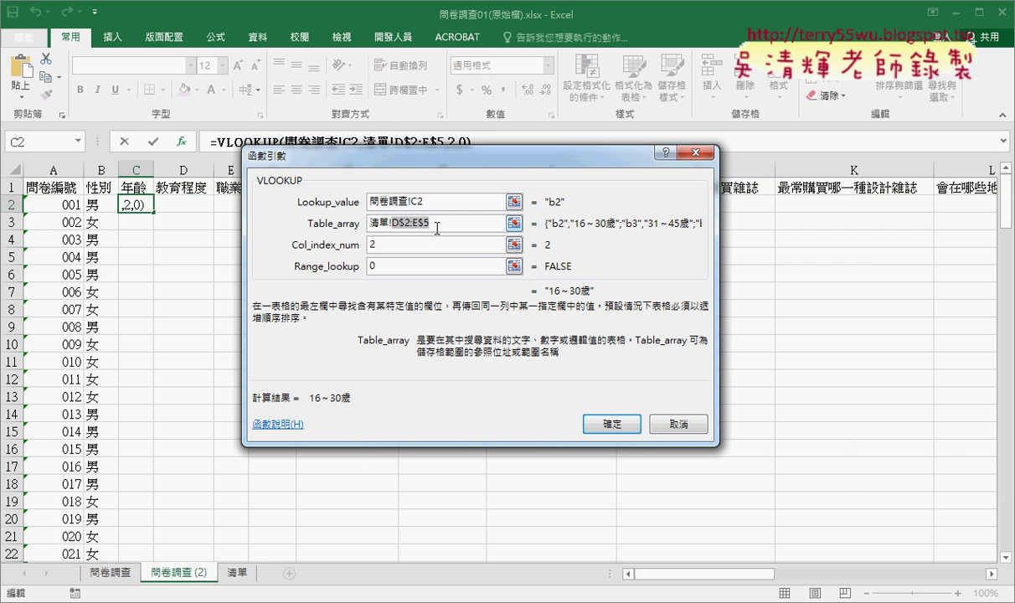
{"action": "left_click", "coordinate": [611, 423]}
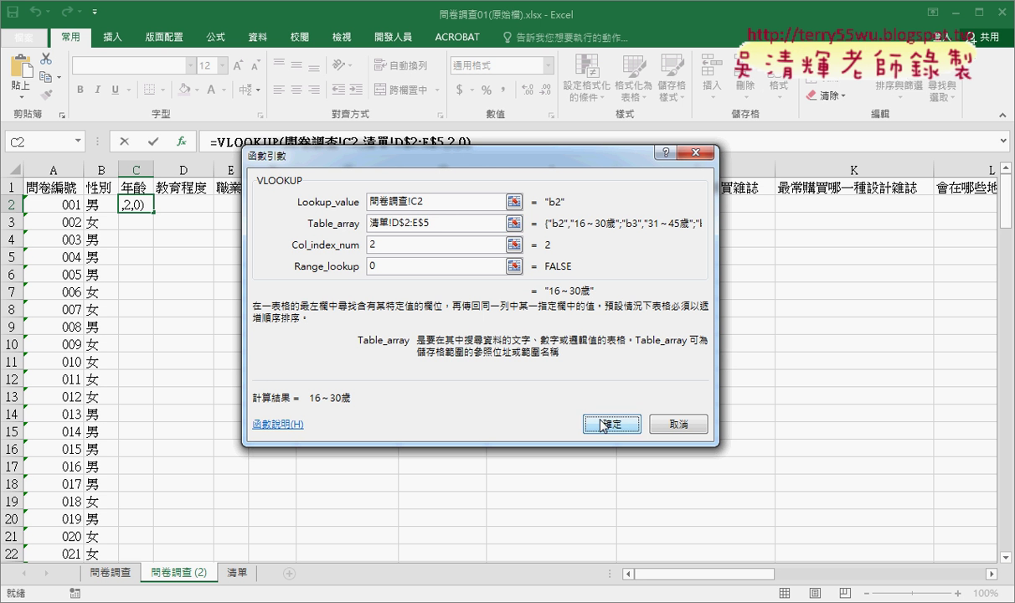
Step: Fill the C2 age formula down column C and AutoFit the column width
{"action": "double_click", "coordinate": [155, 212]}
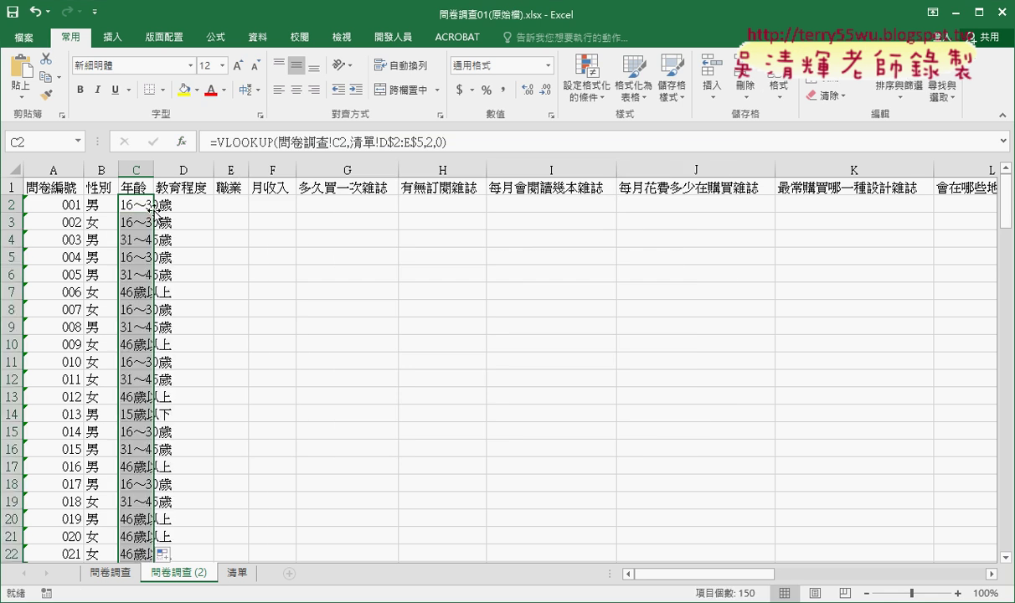
{"action": "left_click", "coordinate": [151, 170]}
{"action": "double_click", "coordinate": [155, 170]}
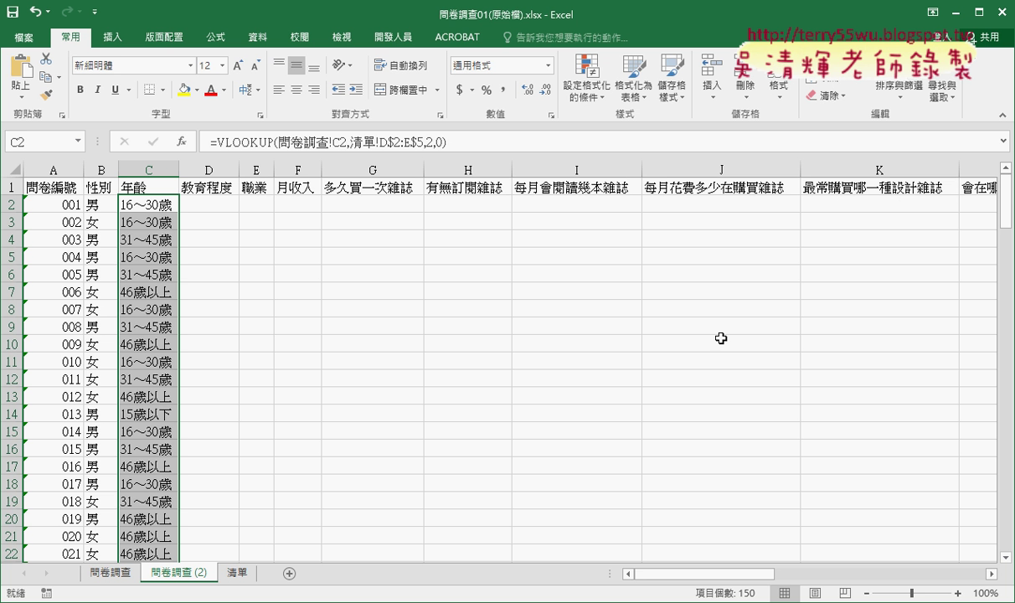
Step: In the Google Docs notes, highlight the phrases on defined names, INDIRECT, converting to a range, and VLOOKUP
{"action": "key", "text": "alt+Tab"}
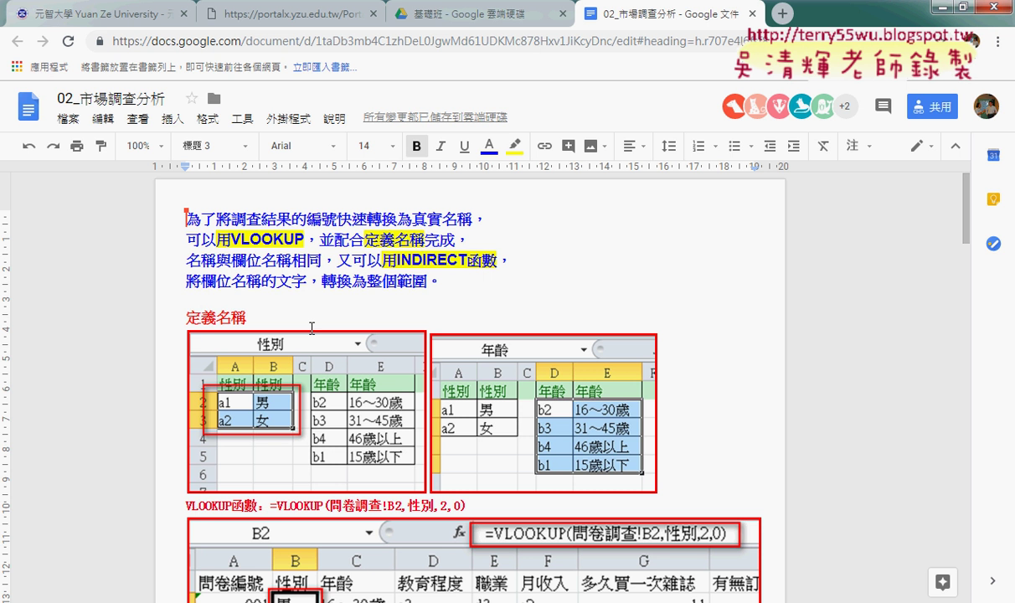
{"action": "left_click_drag", "start_coordinate": [308, 240], "coordinate": [463, 250]}
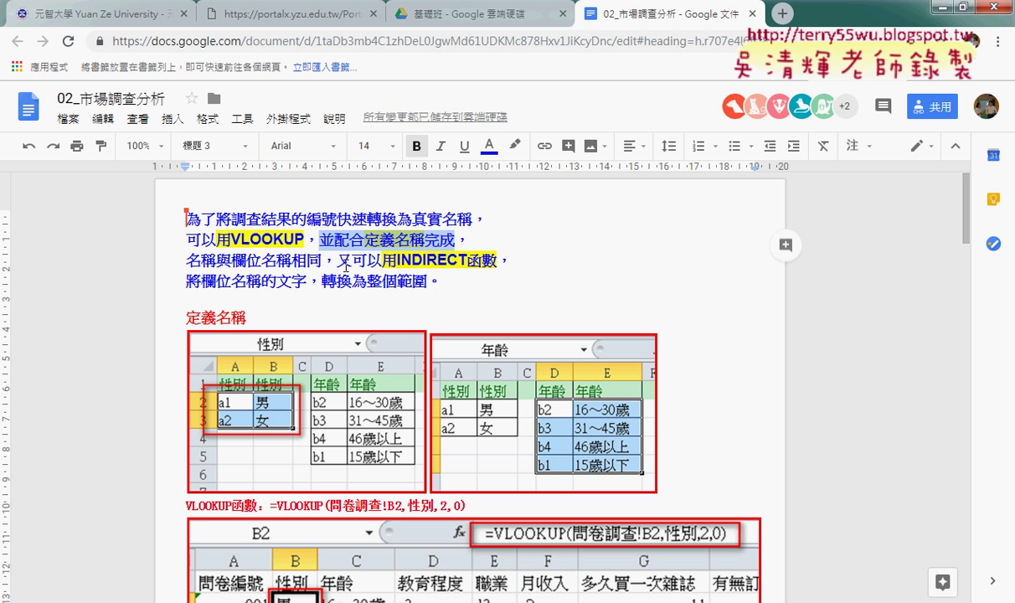
{"action": "mouse_move", "coordinate": [337, 261]}
{"action": "left_mouse_down"}
{"action": "mouse_move", "coordinate": [501, 274]}
{"action": "mouse_move", "coordinate": [515, 265]}
{"action": "left_mouse_up"}
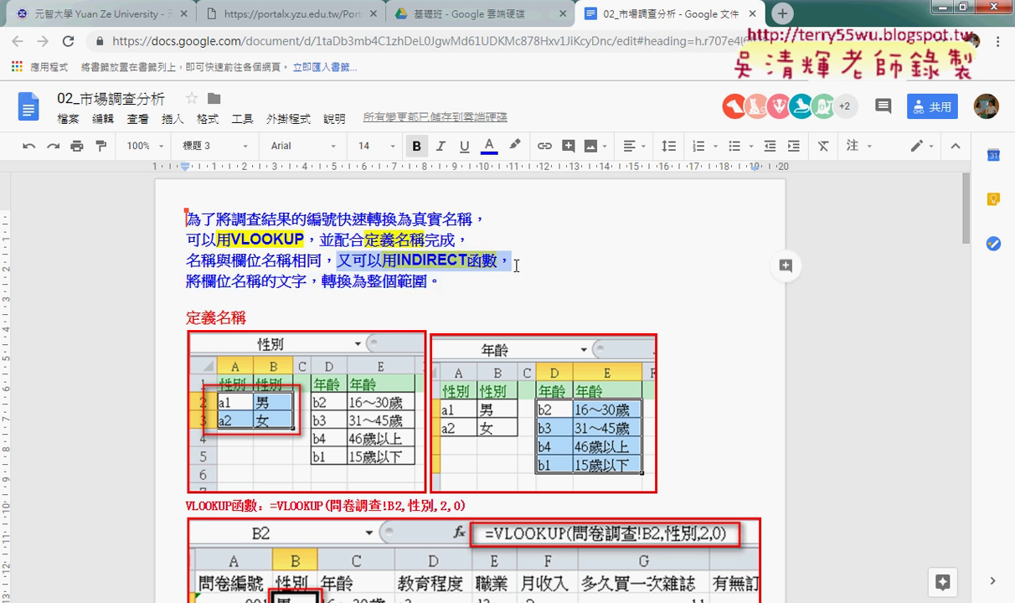
{"action": "left_click_drag", "start_coordinate": [306, 281], "coordinate": [462, 281]}
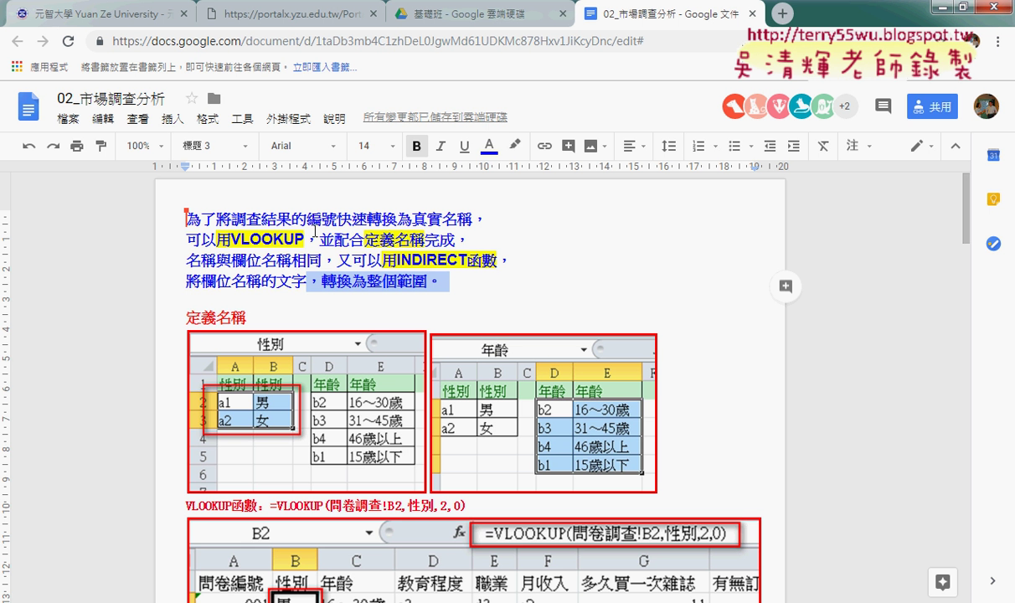
{"action": "left_click", "coordinate": [285, 239]}
{"action": "left_click_drag", "start_coordinate": [285, 239], "coordinate": [184, 239]}
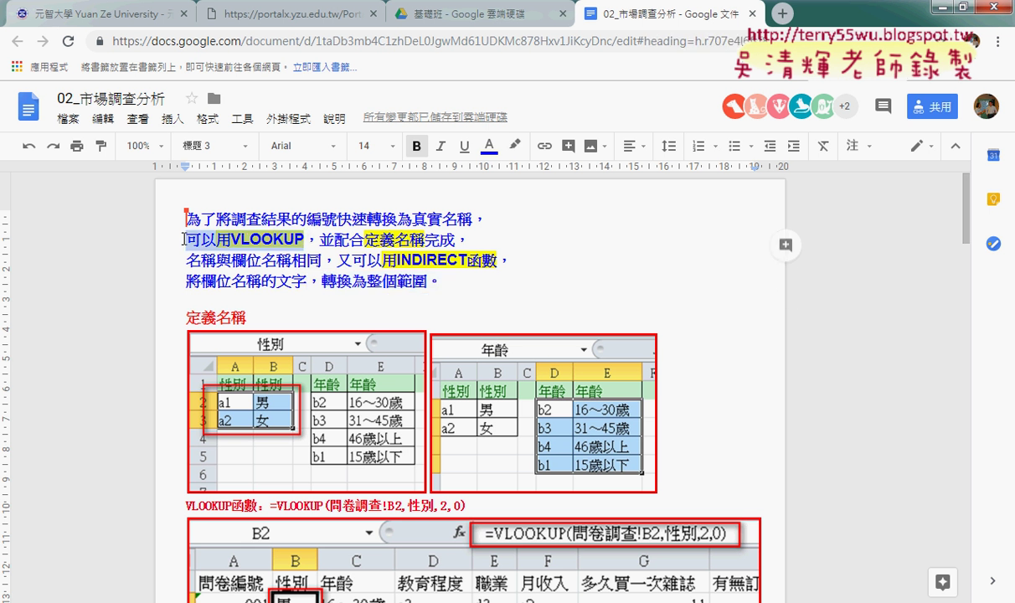